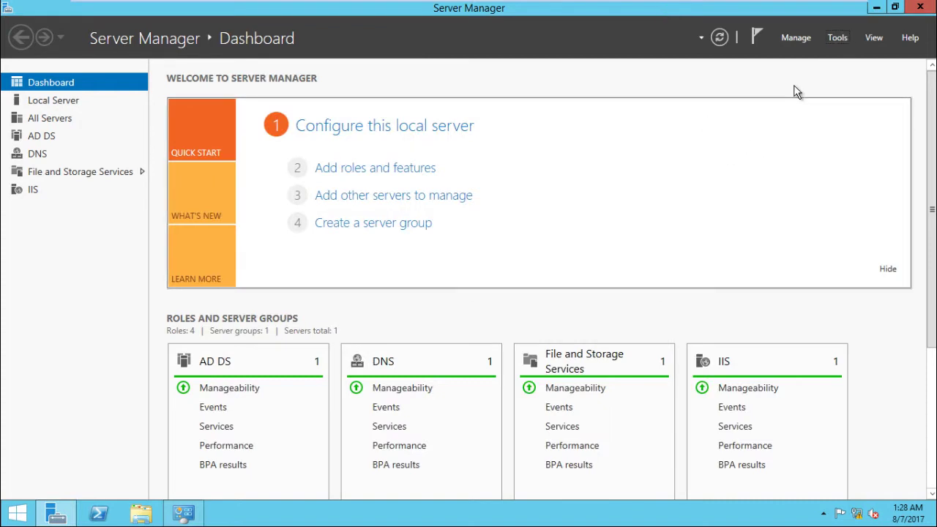
Note the server address 192.168.80.141 and client range 192.168.80.150 - 200 in a new Notepad file.
key("super+r")
type("notepad")
key("Return")
type("192.168.80.141")
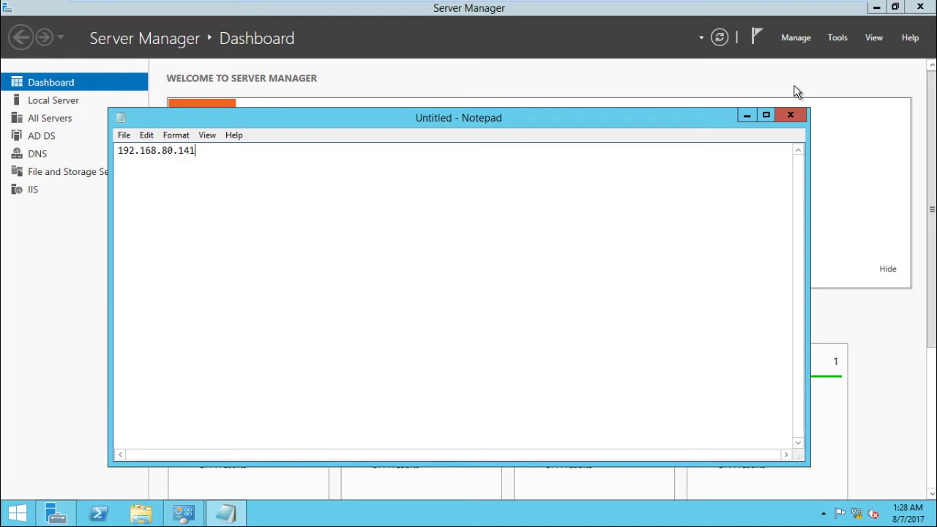
type("192.168.80.150")
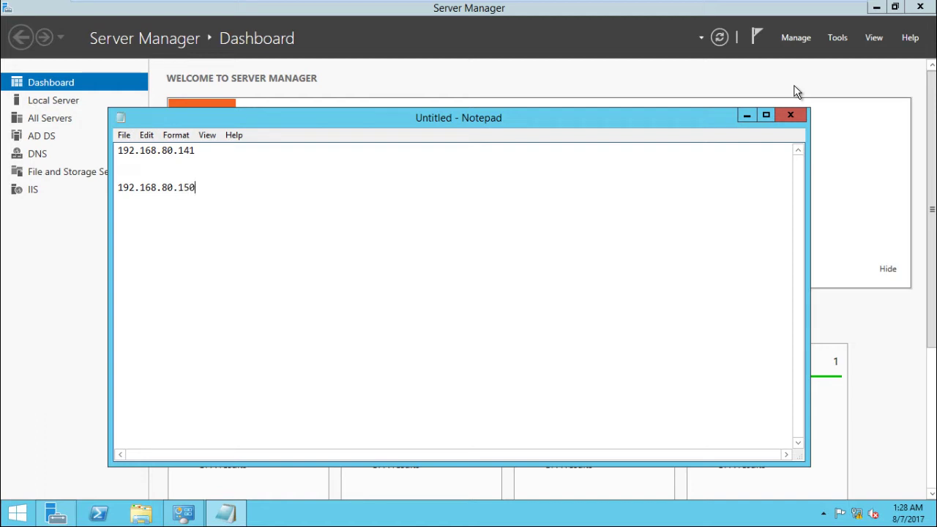
type(" - 200")
key("alt+Tab")
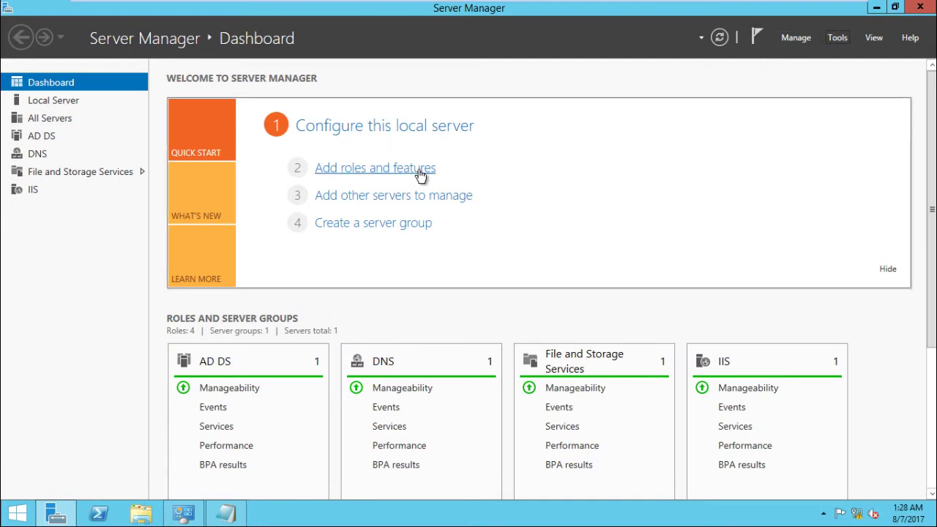
Launch the Add Roles and Features Wizard for a role-based installation on the local server.
left_click(415, 169)
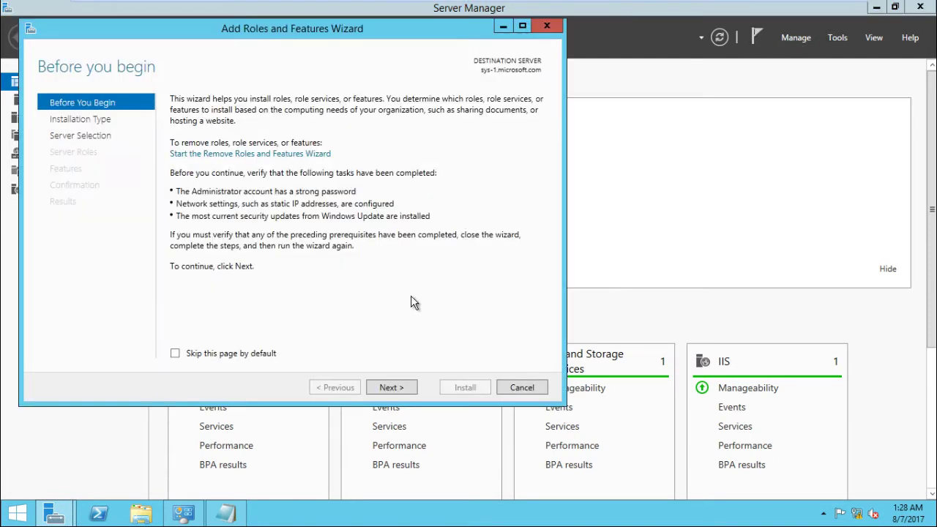
left_click(408, 387)
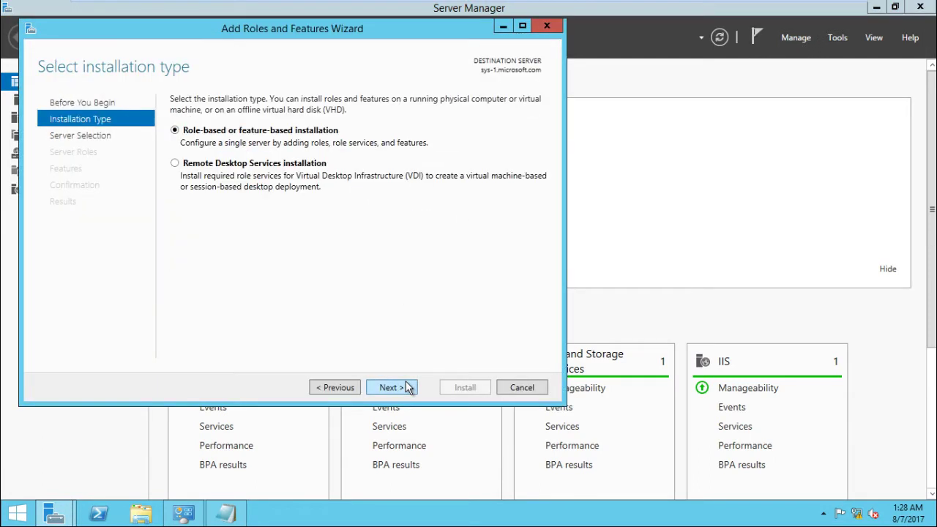
left_click(409, 387)
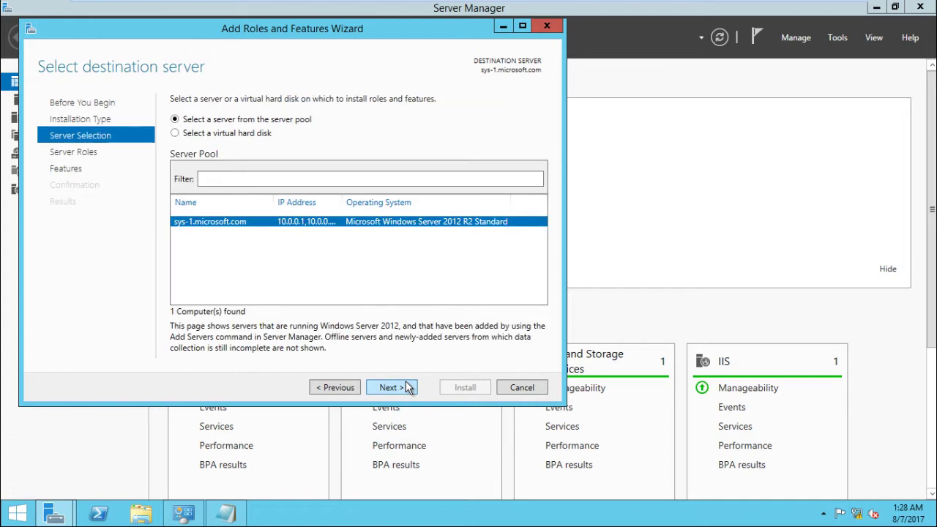
left_click(408, 387)
left_click(408, 388)
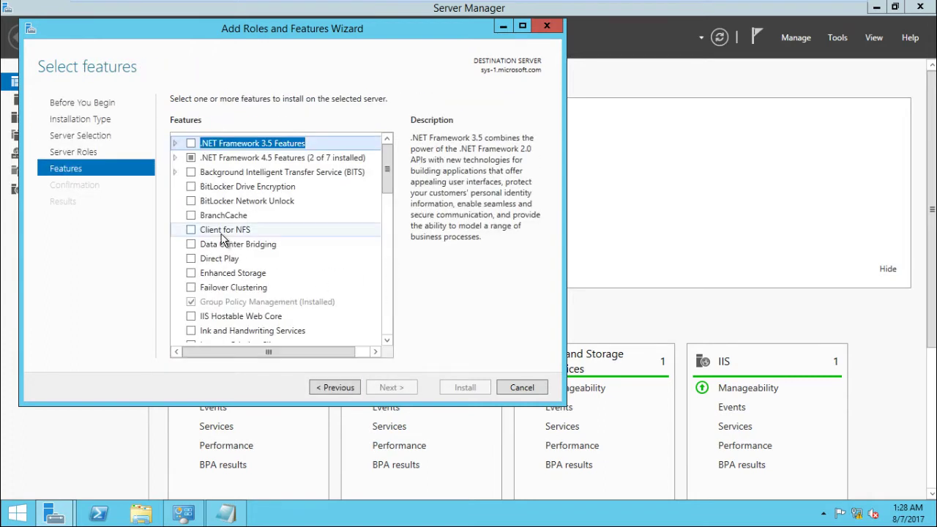
left_click_drag(389, 191, 390, 239)
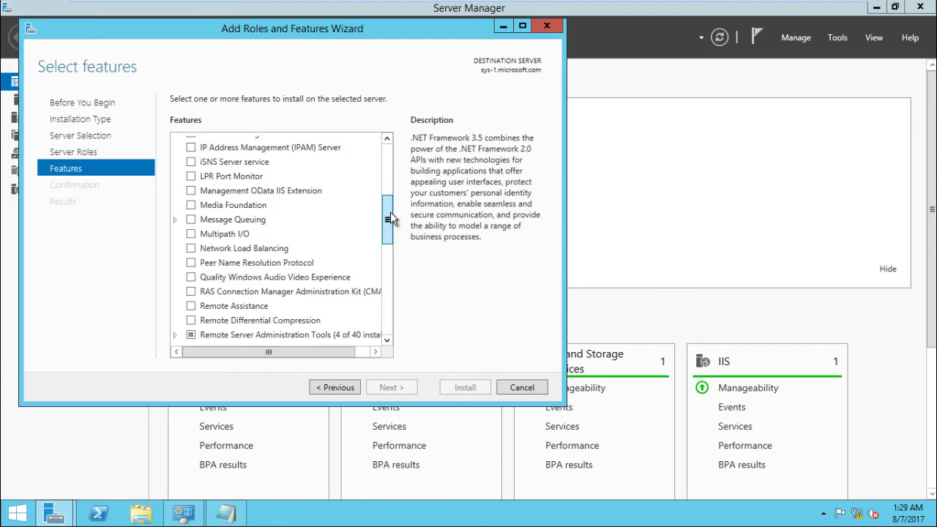
left_click(356, 387)
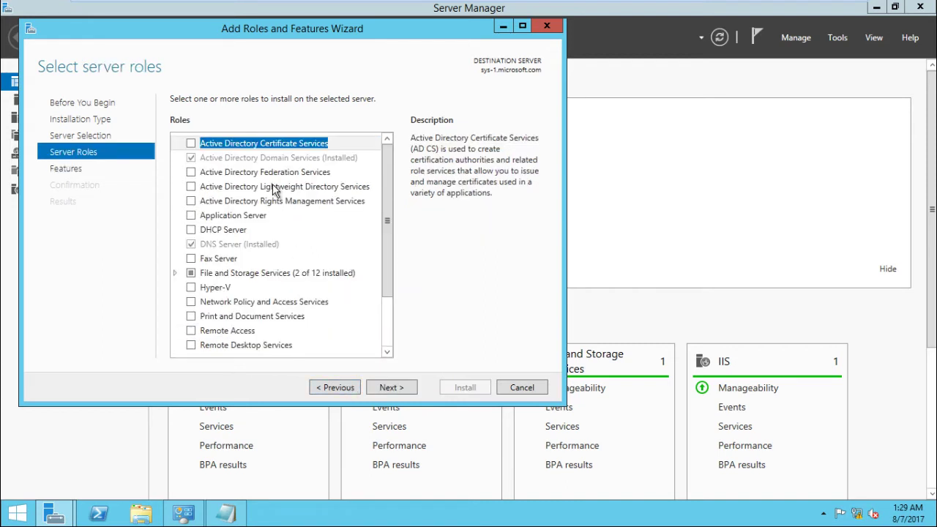
Select the DHCP Server role with its management tools and start the installation.
left_click(199, 231)
left_click(329, 324)
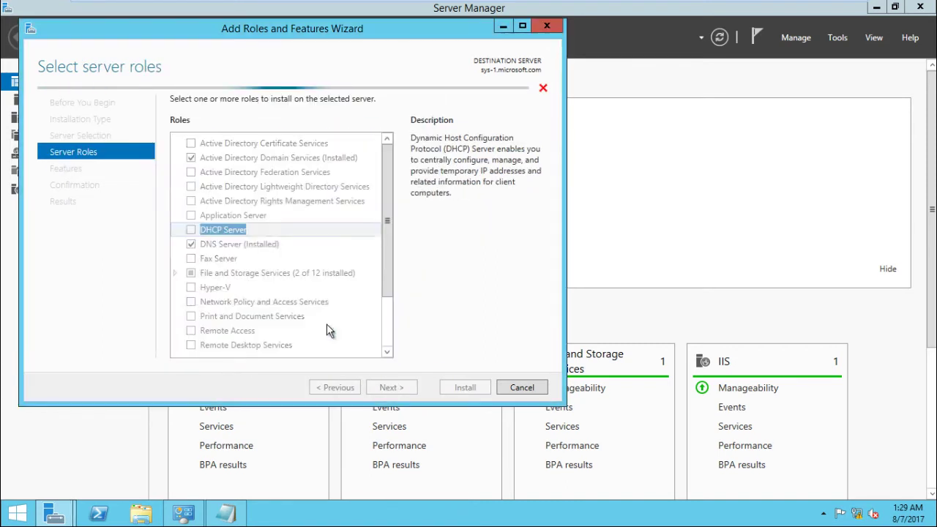
left_click(392, 390)
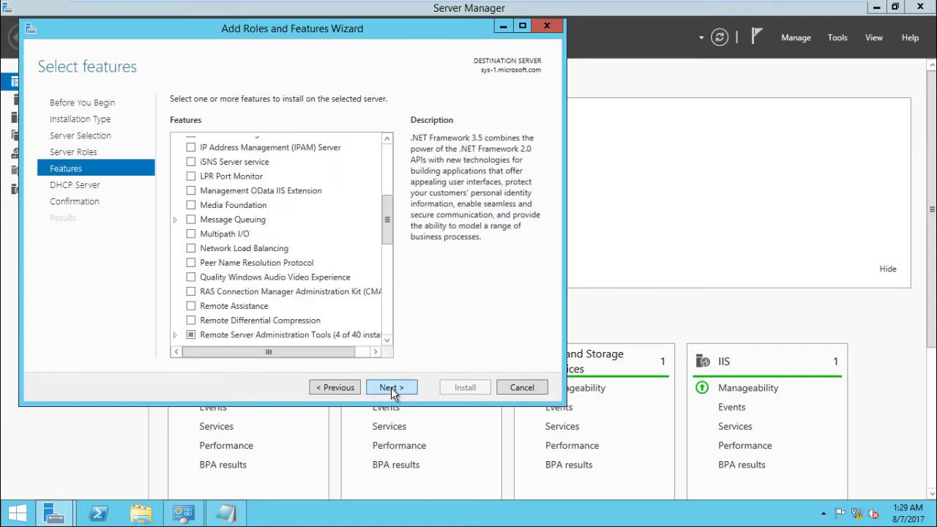
left_click(391, 388)
left_click(392, 388)
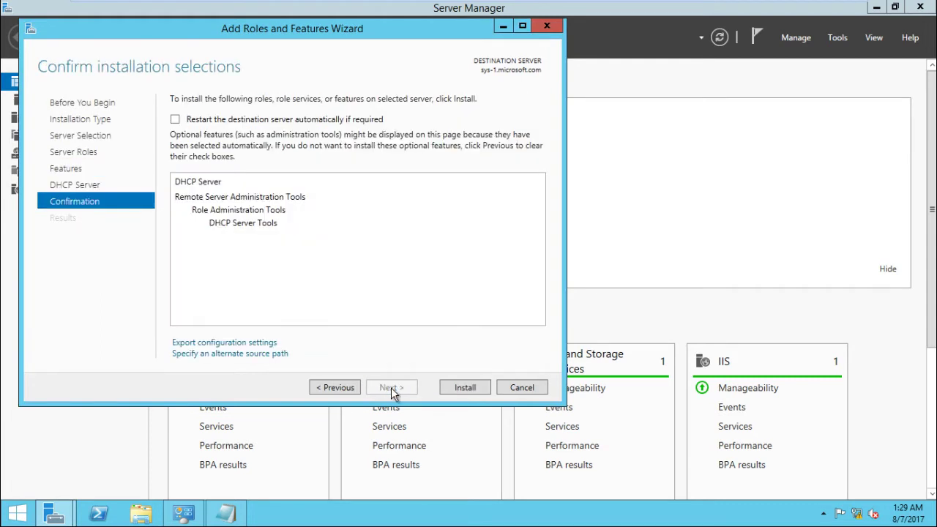
left_click(465, 388)
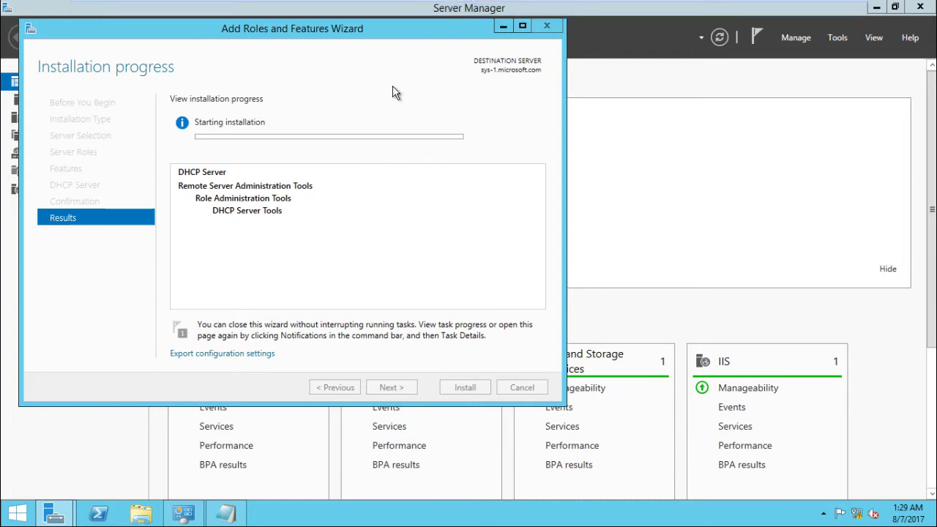
left_click(226, 513)
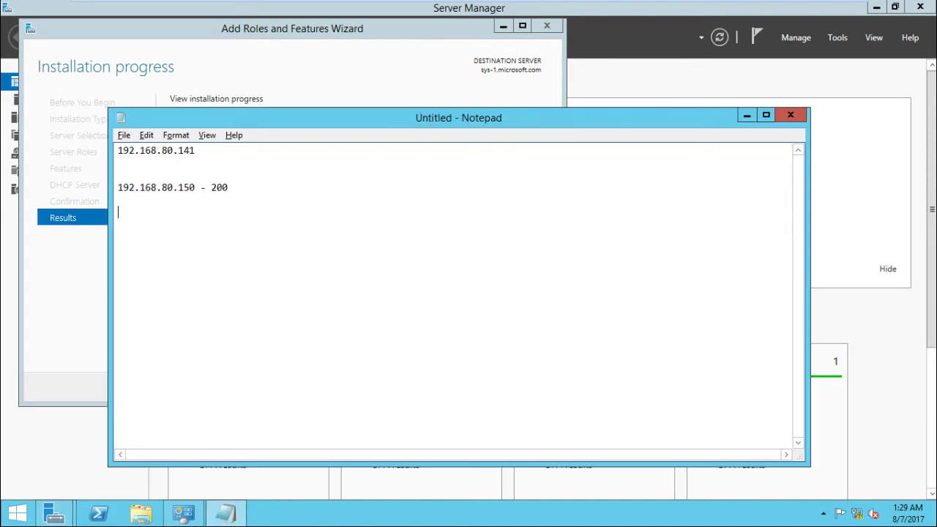
Add 'DNS- 192.168.80.141' to the Notepad note, then wait for the DHCP installation to succeed.
type("DNS- 192.168.80.141")
left_click(745, 114)
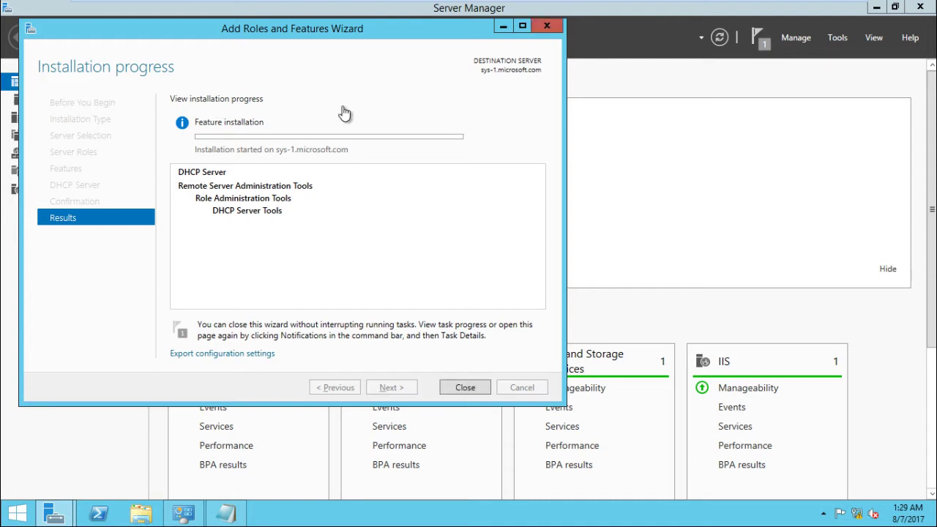
key("alt+Tab")
key("alt+Tab")
key("alt+Tab")
key("alt+Tab")
key("alt+Tab")
key("alt+Tab")
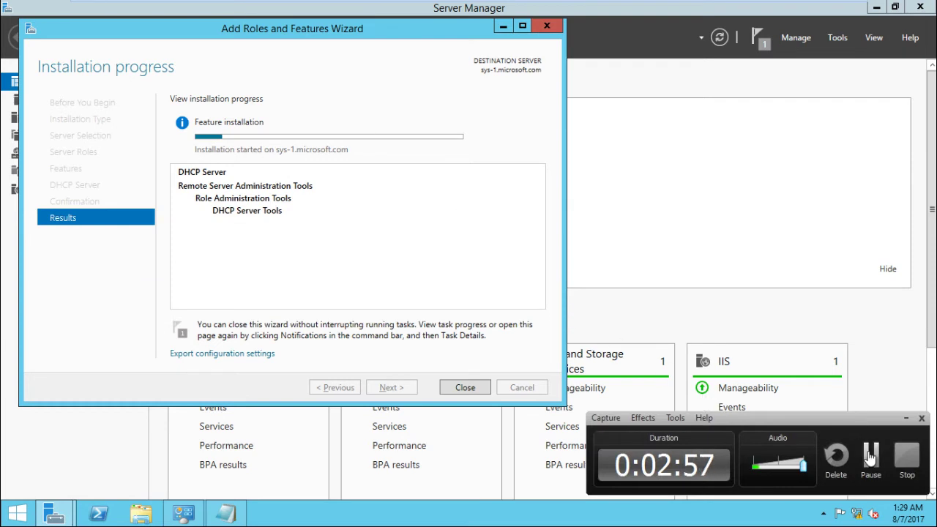
left_click(870, 456)
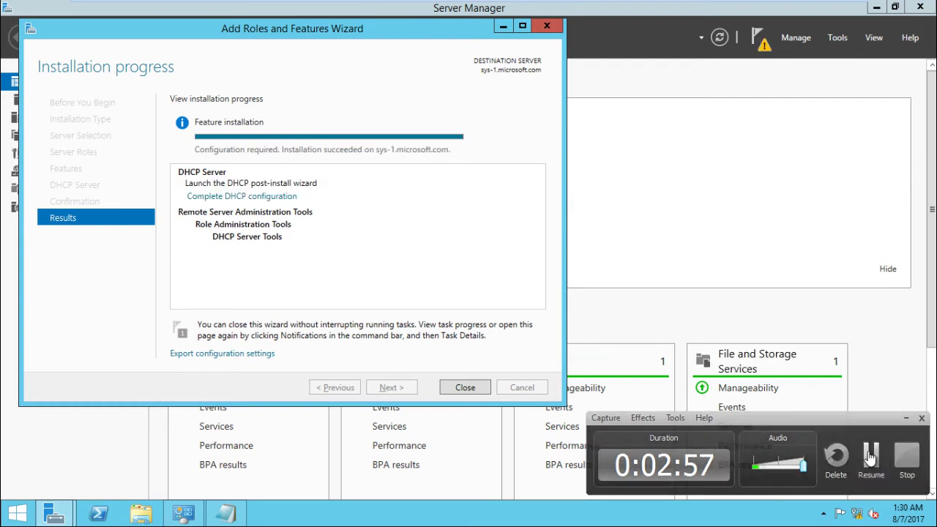
left_click(870, 455)
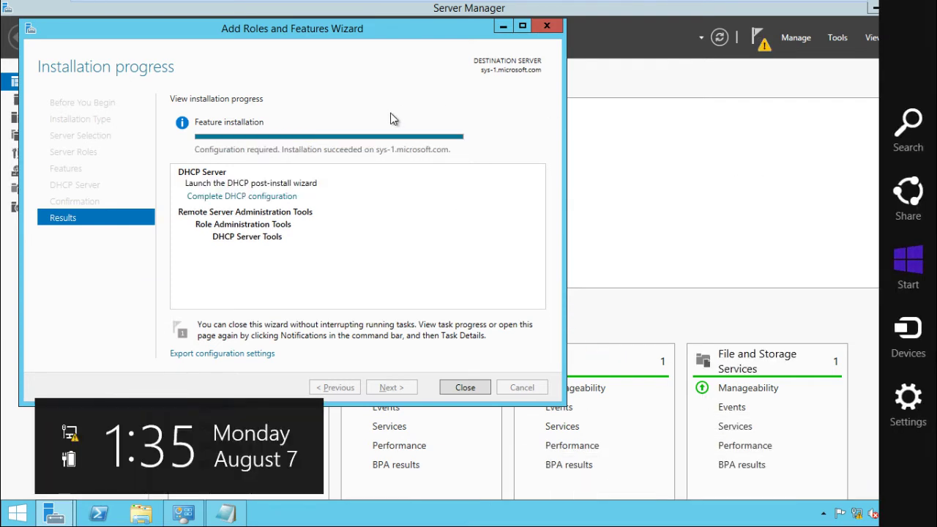
Complete the DHCP post-install configuration, creating security groups and authorizing the server with administrator credentials.
left_click(466, 388)
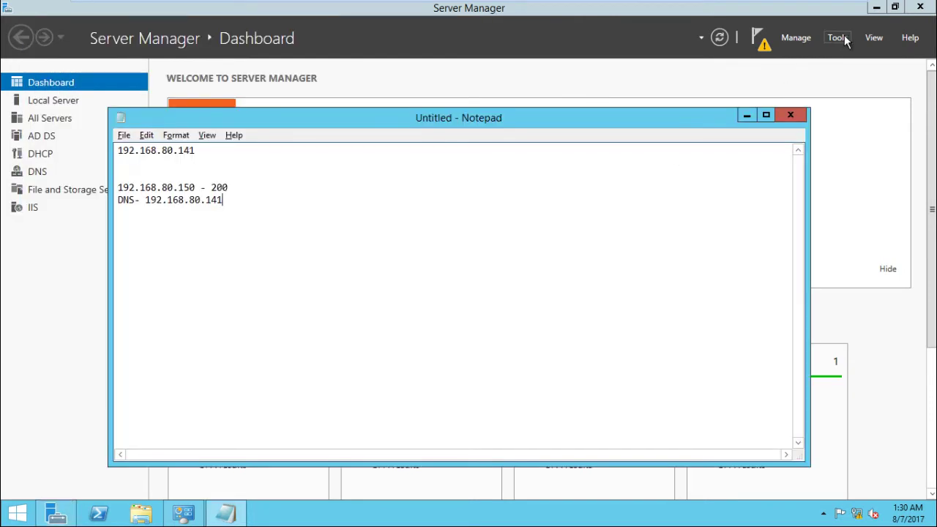
left_click(761, 45)
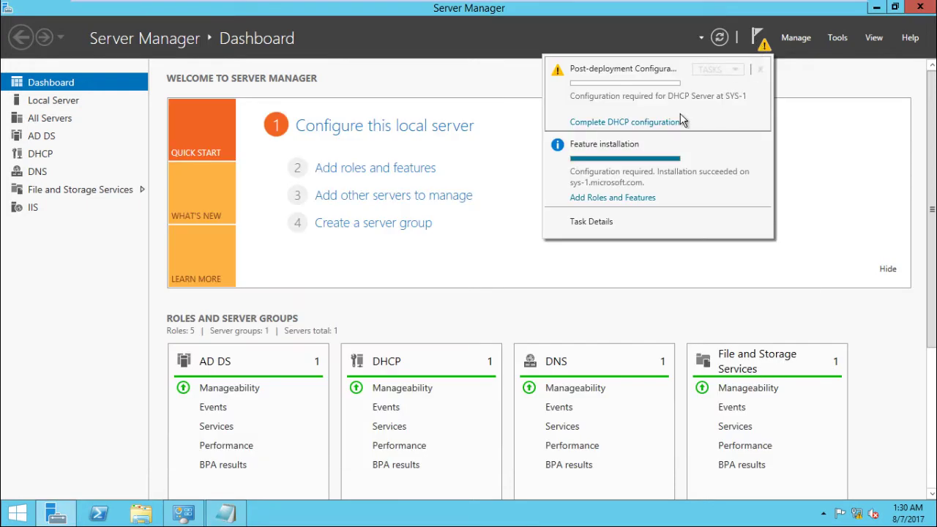
left_click(659, 122)
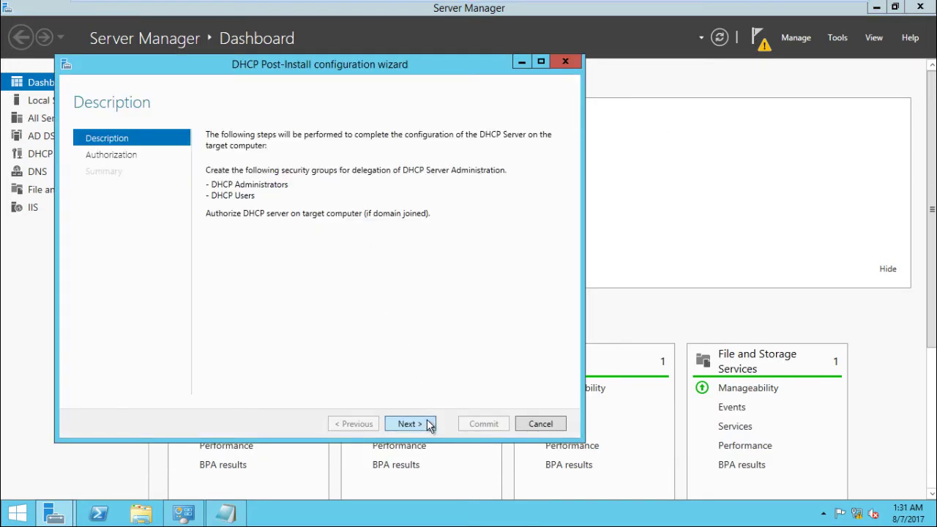
left_click(430, 425)
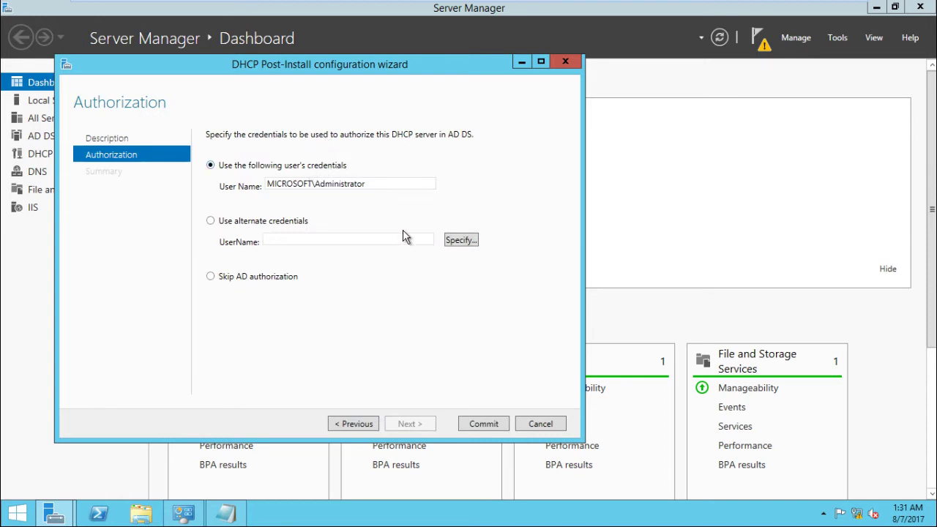
left_click(483, 424)
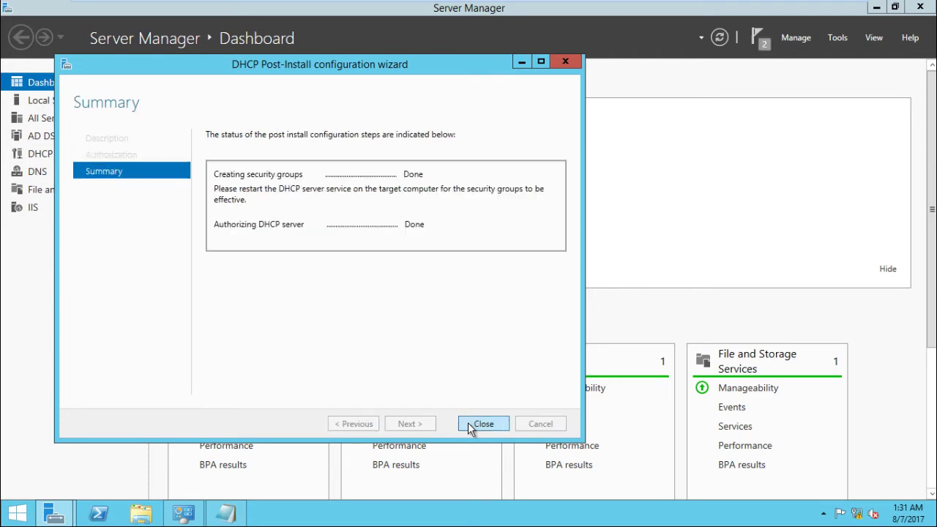
left_click(469, 424)
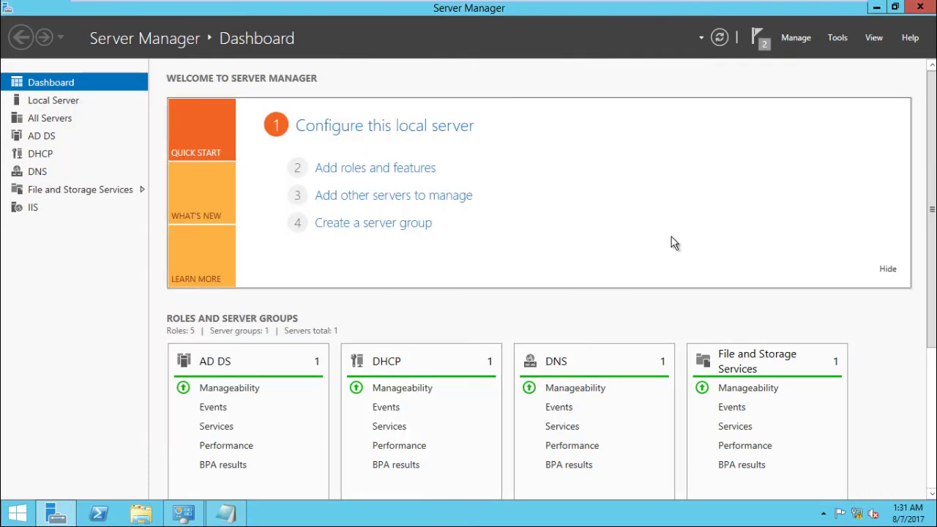
Open the DHCP console maximized and start creating a new IPv4 scope.
left_click(838, 36)
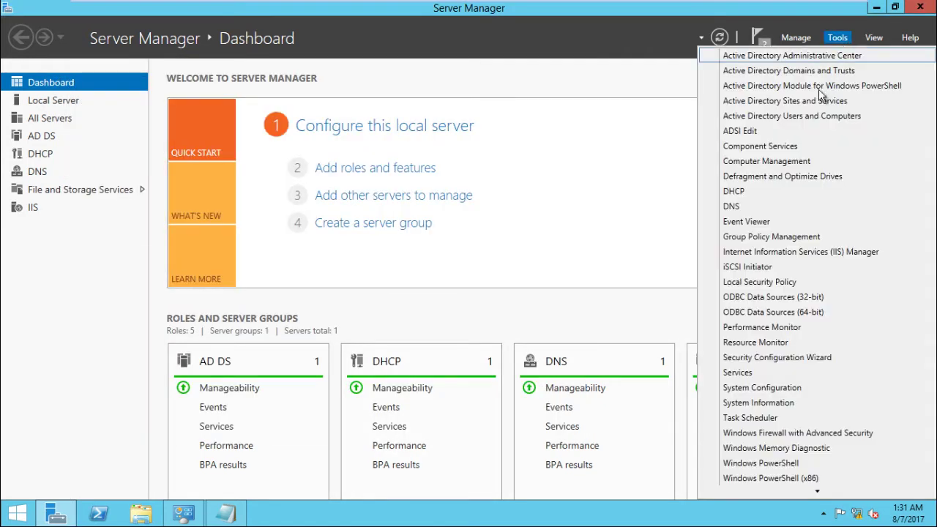
left_click(778, 191)
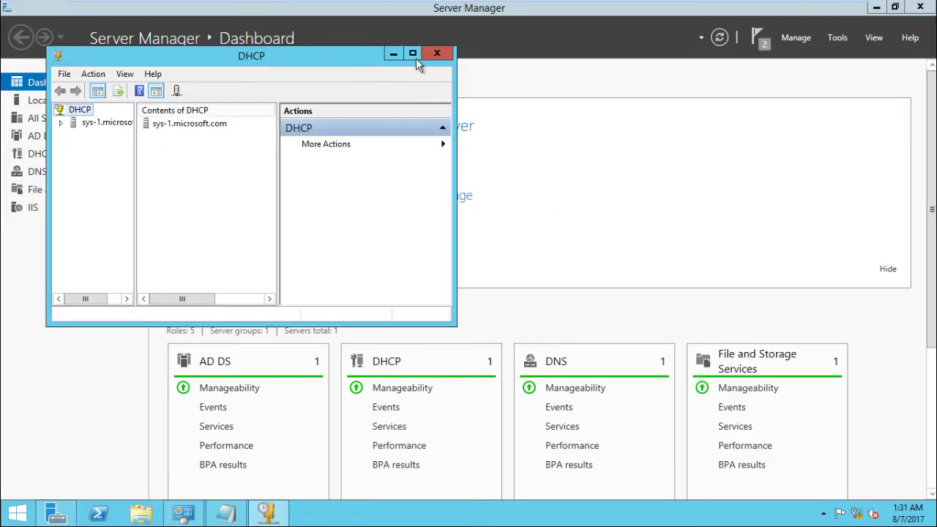
left_click(412, 54)
left_click(11, 72)
left_click(23, 85)
left_click(51, 85)
right_click(52, 85)
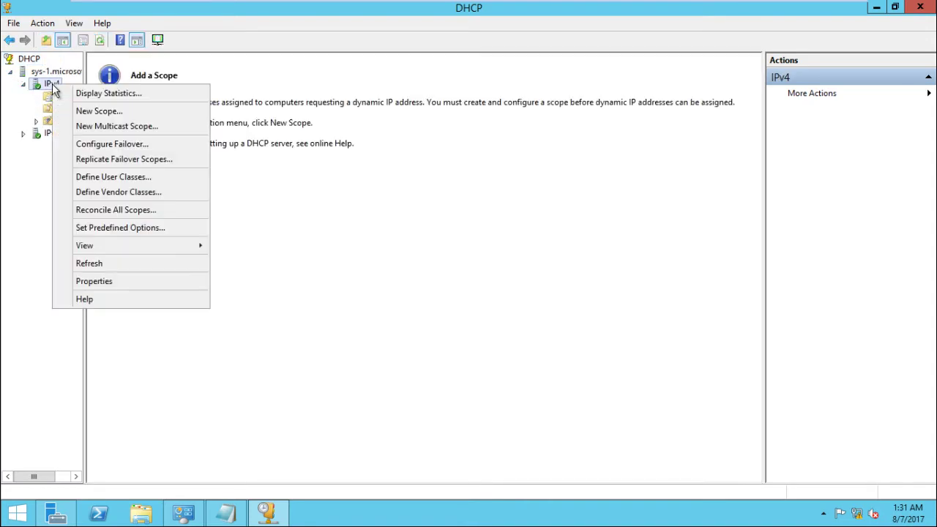
left_click(94, 114)
Name the scope WDS with the address range 192.168.80.150 to 192.168.80.200.
key("Return")
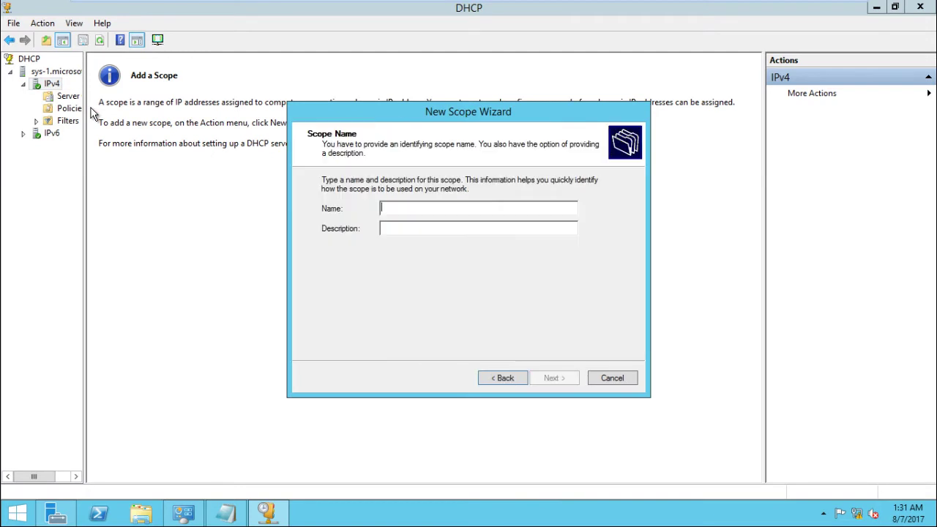
type("WDS")
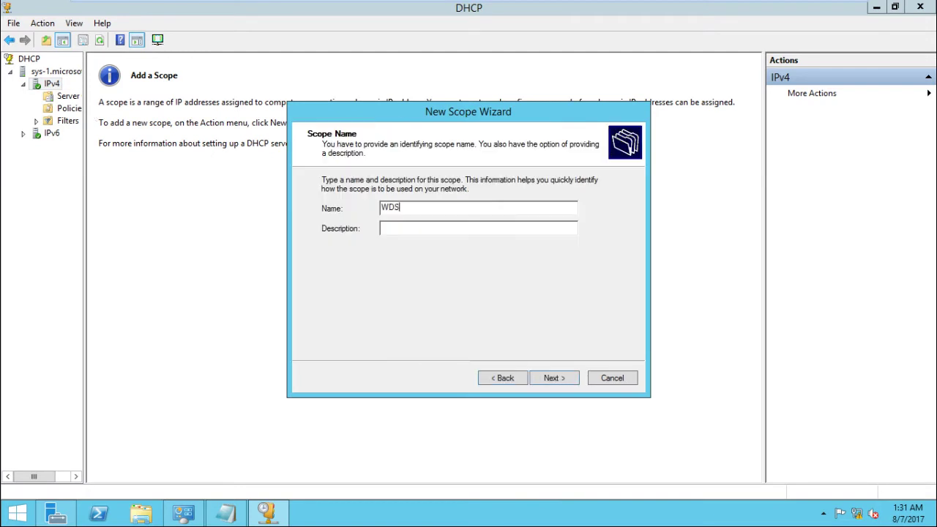
key("Return")
type("192 . 168 . ")
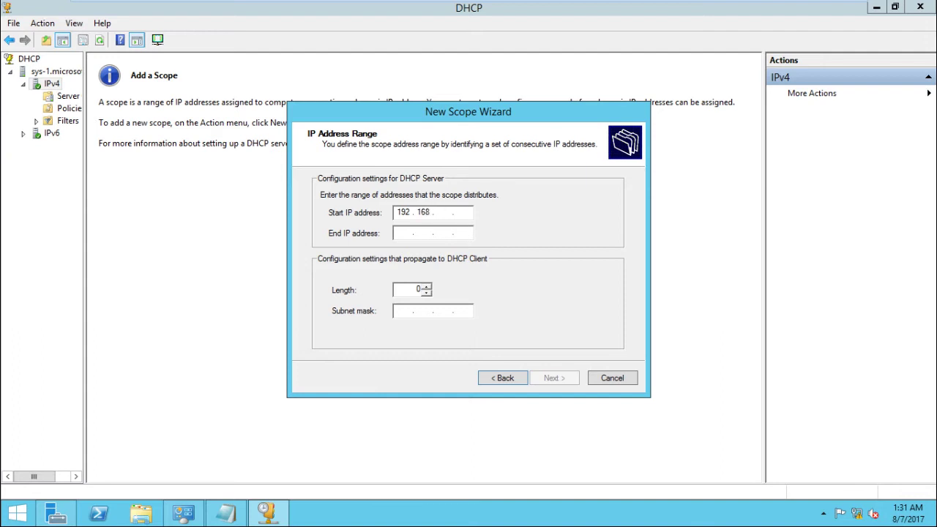
type("80 . 150")
key("Tab")
type("192")
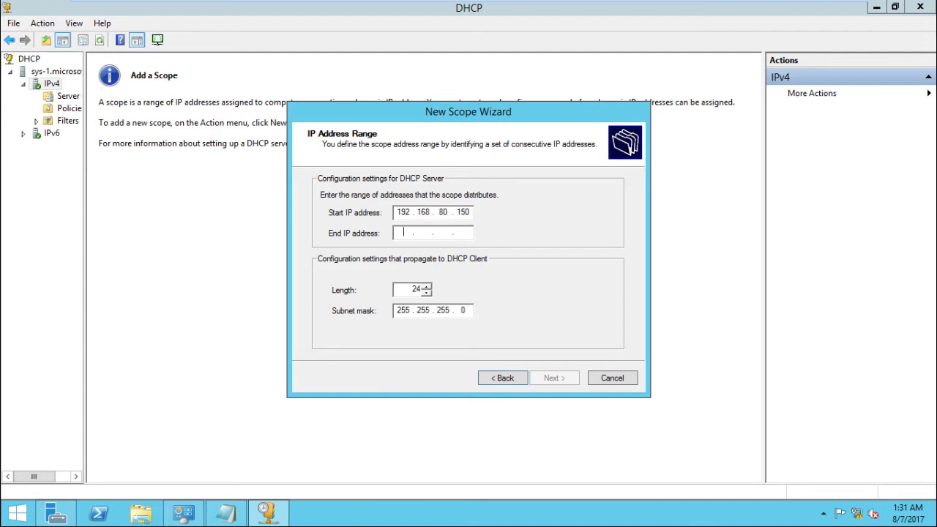
type("16880.200")
key("Return")
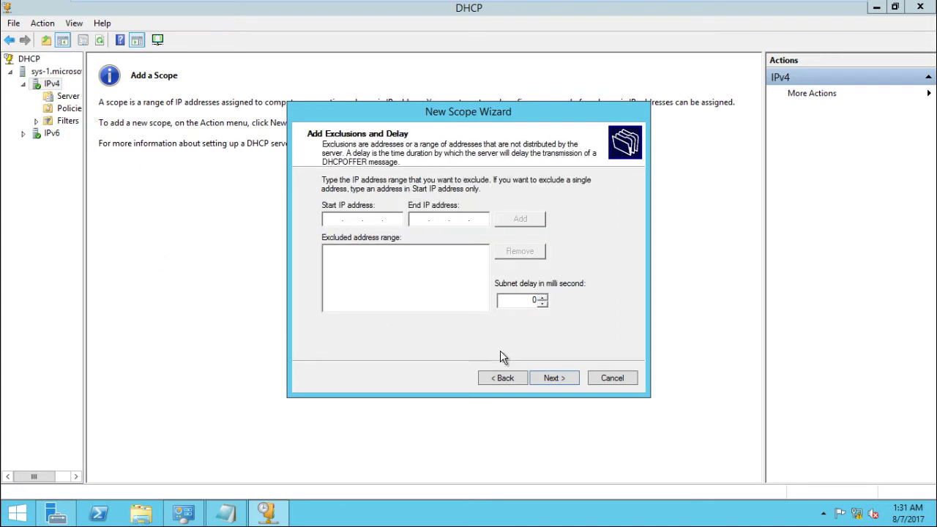
Keep no exclusions and the 8-day lease, add gateway 192.168.80.141, skip WINS, and activate the scope.
left_click(551, 379)
left_click(551, 379)
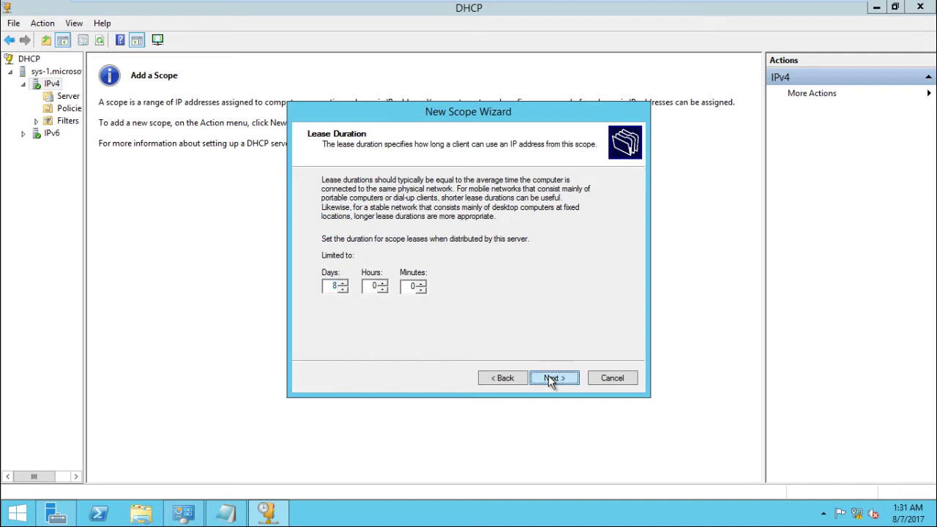
left_click(551, 379)
type("192.168.80.141")
left_click(432, 213)
left_click(562, 381)
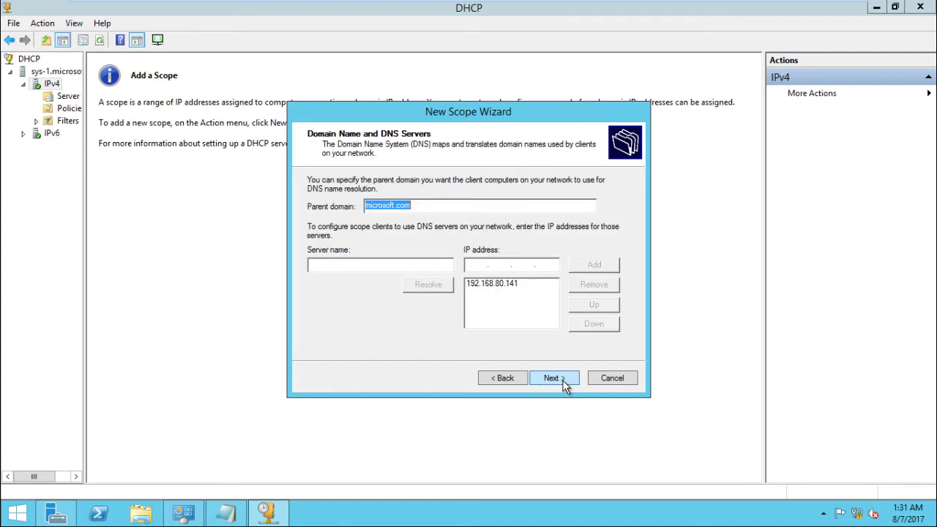
left_click(563, 387)
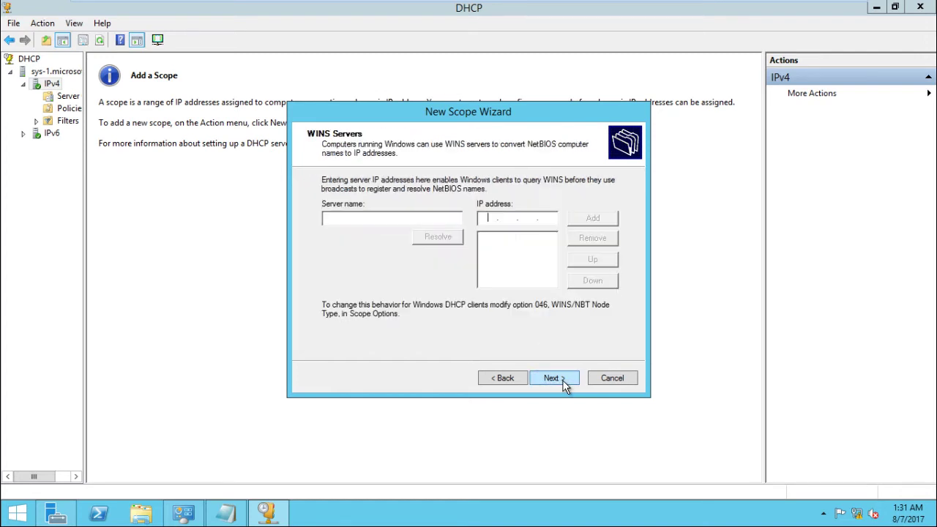
left_click(564, 386)
left_click(563, 387)
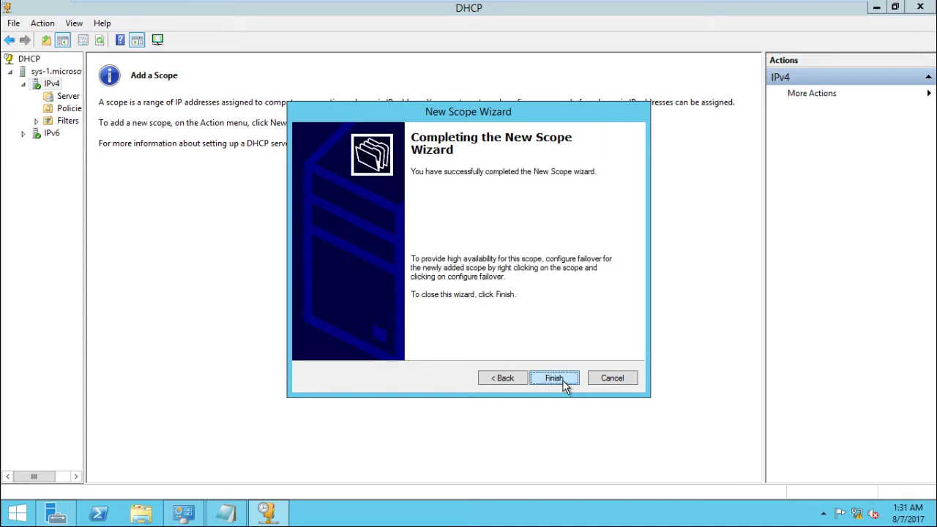
left_click(556, 378)
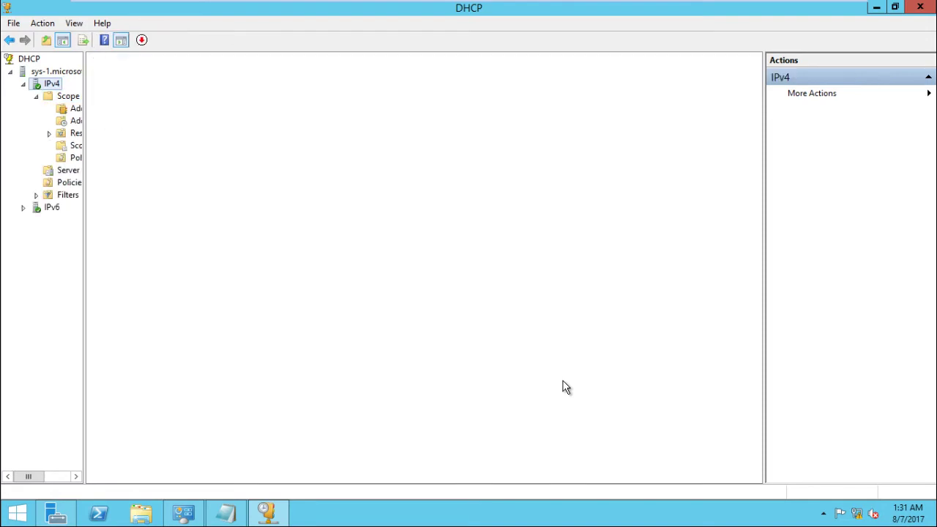
Close the DHCP console and run the Add Roles and Features Wizard to the server roles list.
left_click(920, 6)
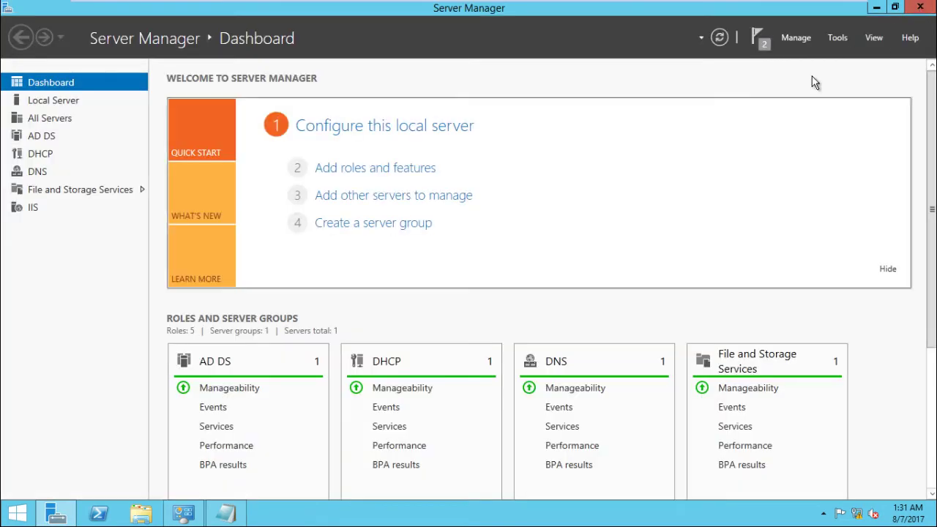
left_click(419, 167)
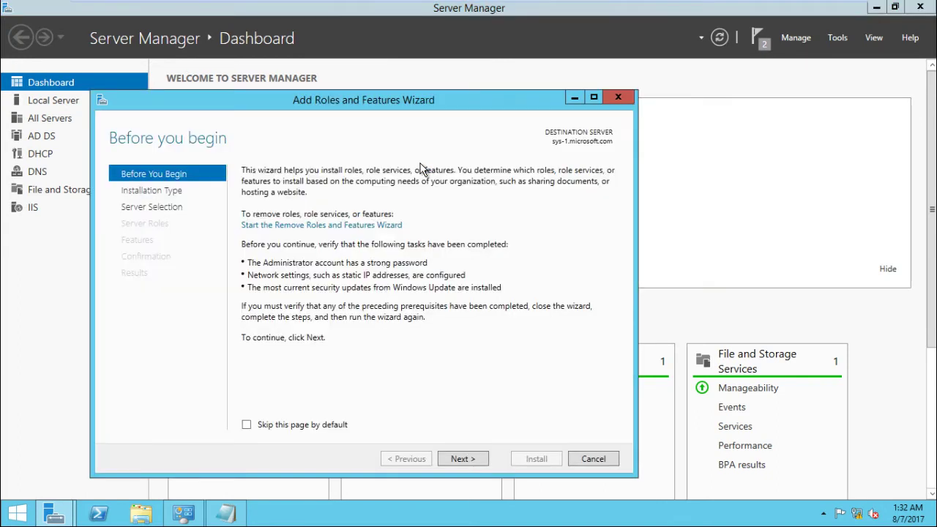
left_click(463, 459)
left_click(464, 459)
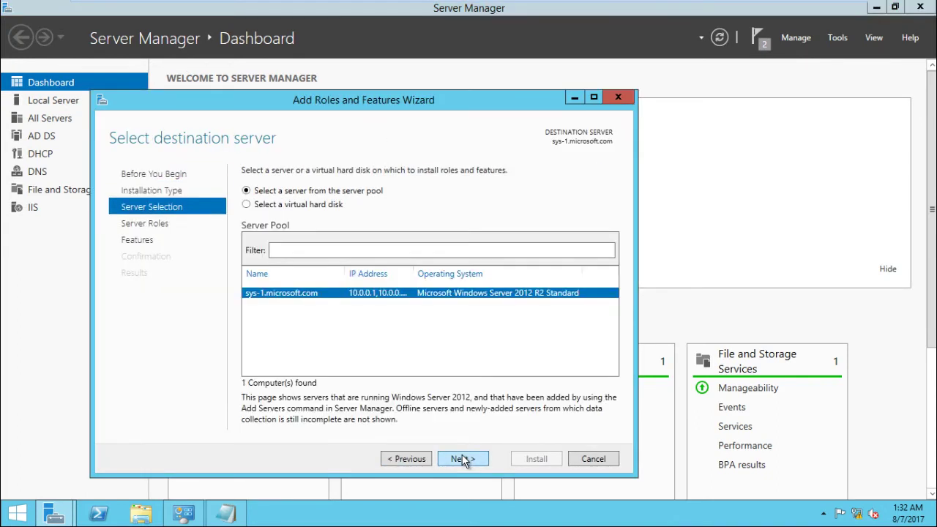
left_click(463, 459)
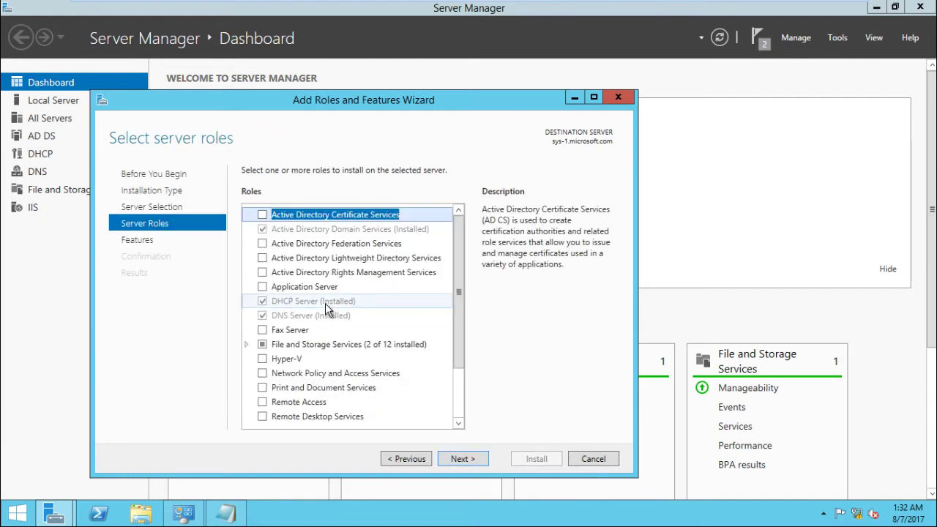
left_click_drag(459, 289, 458, 388)
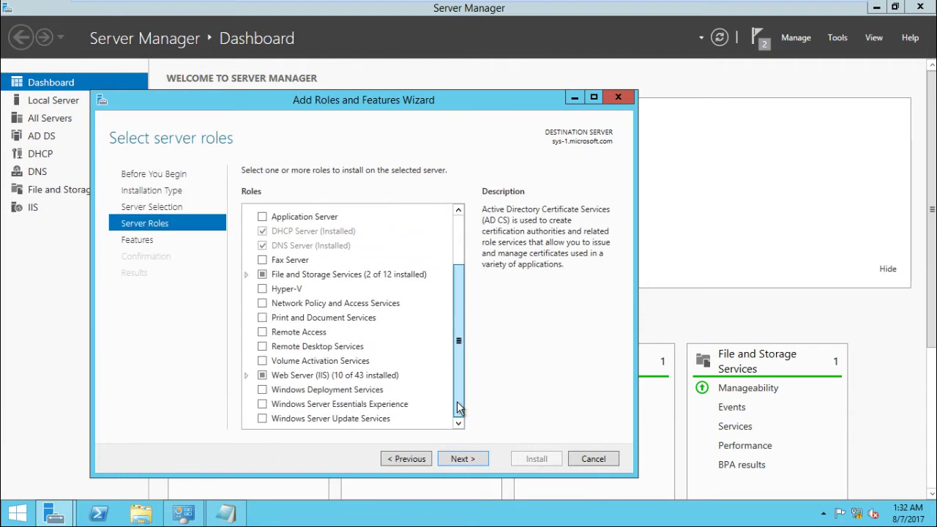
Select Windows Deployment Services with its tools, keep Deployment and Transport Server, and install.
left_click(305, 395)
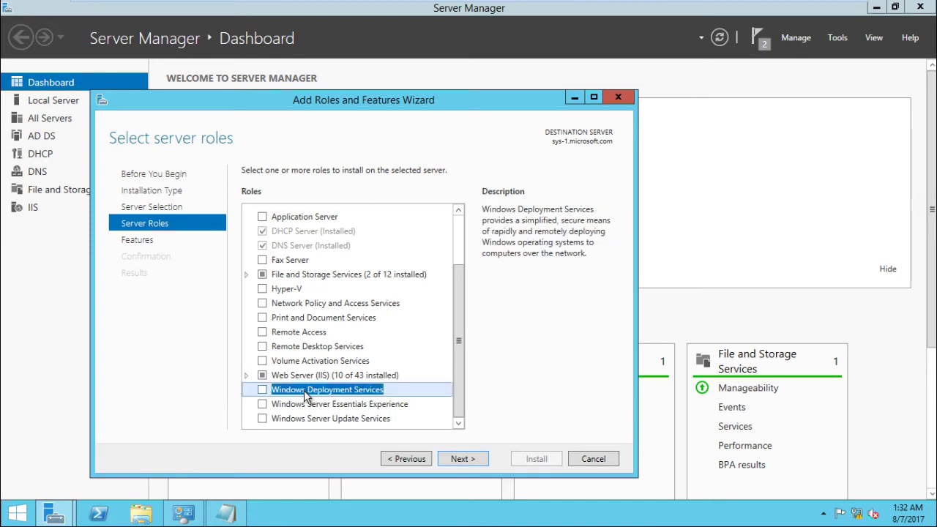
left_click(262, 389)
left_click(390, 403)
left_click(468, 459)
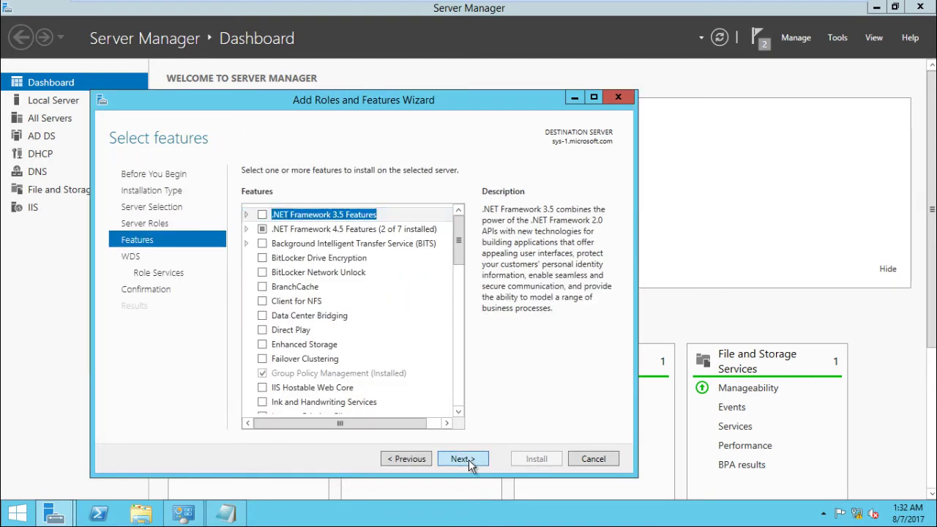
left_click(469, 459)
left_click(467, 460)
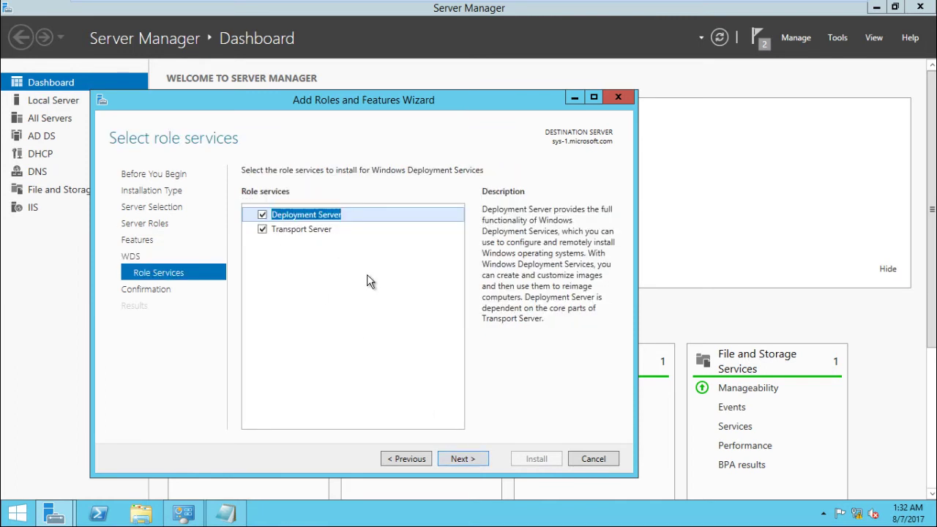
left_click(472, 459)
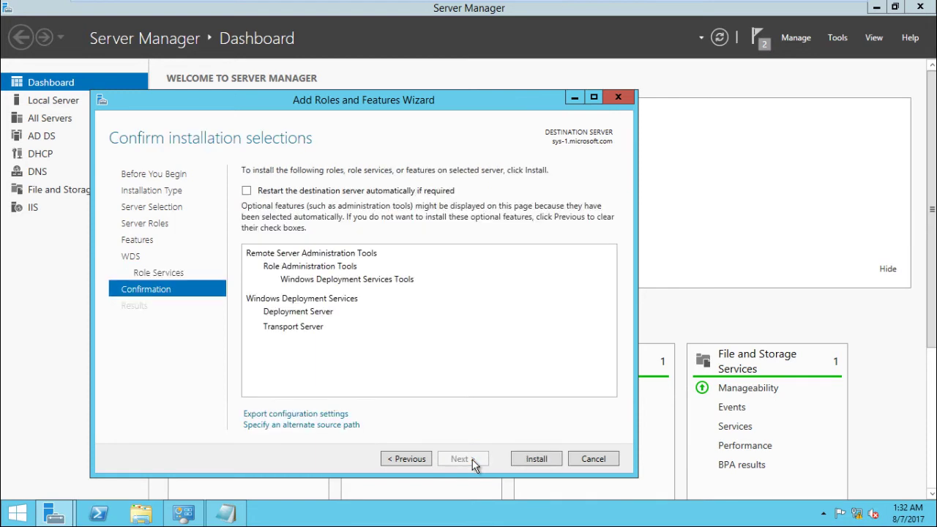
left_click(532, 460)
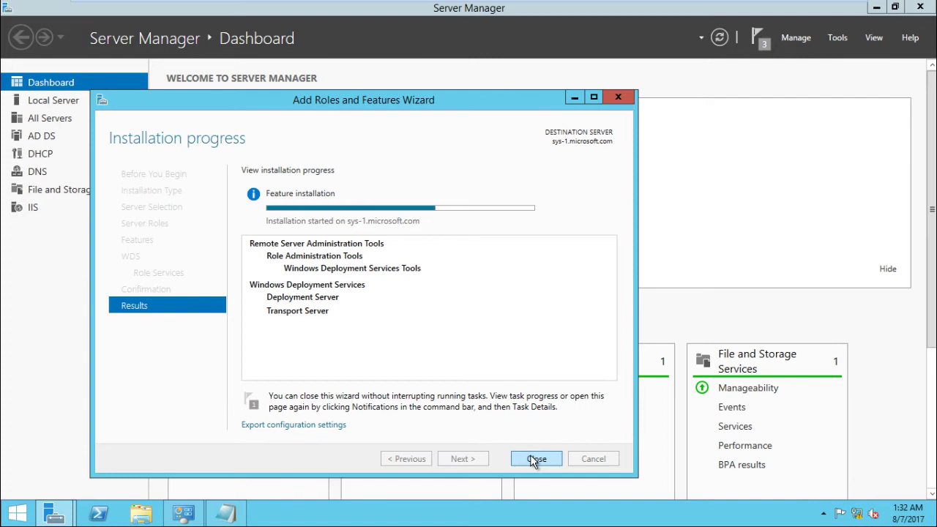
left_click(534, 458)
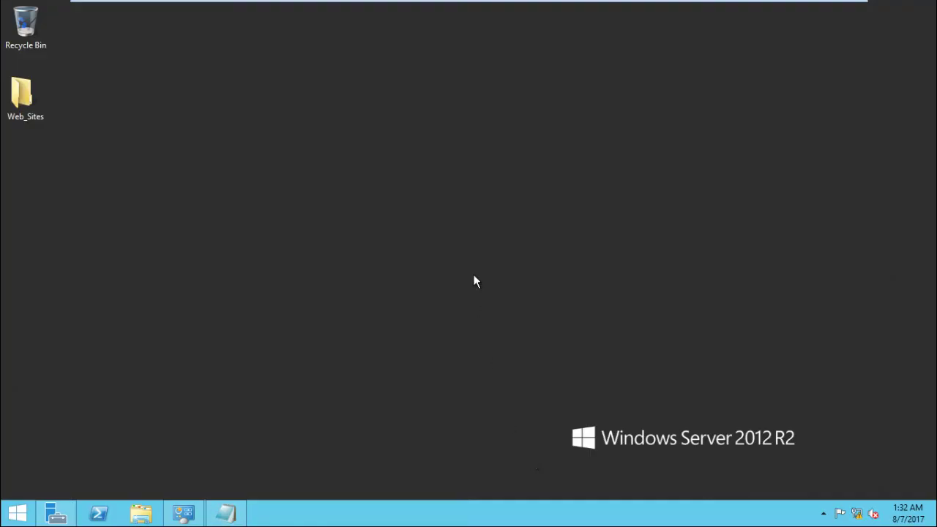
Check the DVD install media in This PC and add 'Windows Server 2012 Standard' to the Notepad note.
key("super+e")
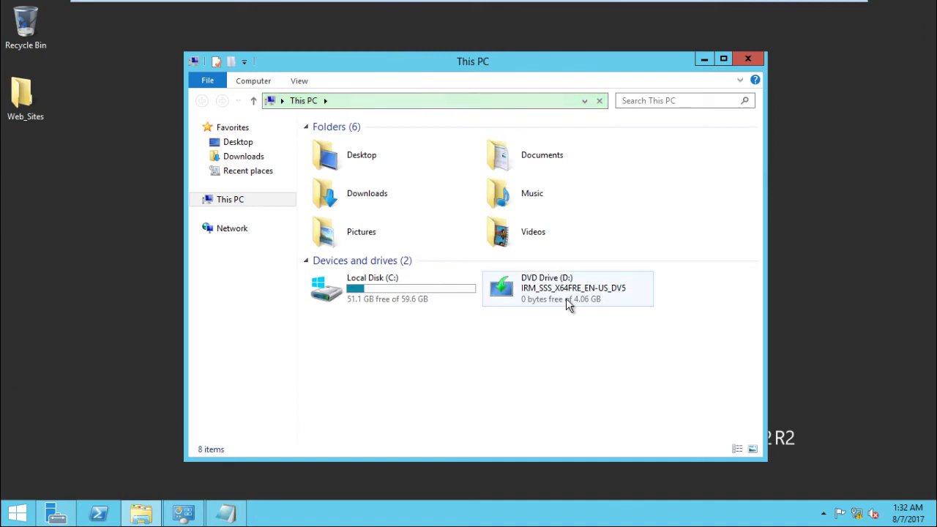
left_click(567, 300)
key("alt+Tab")
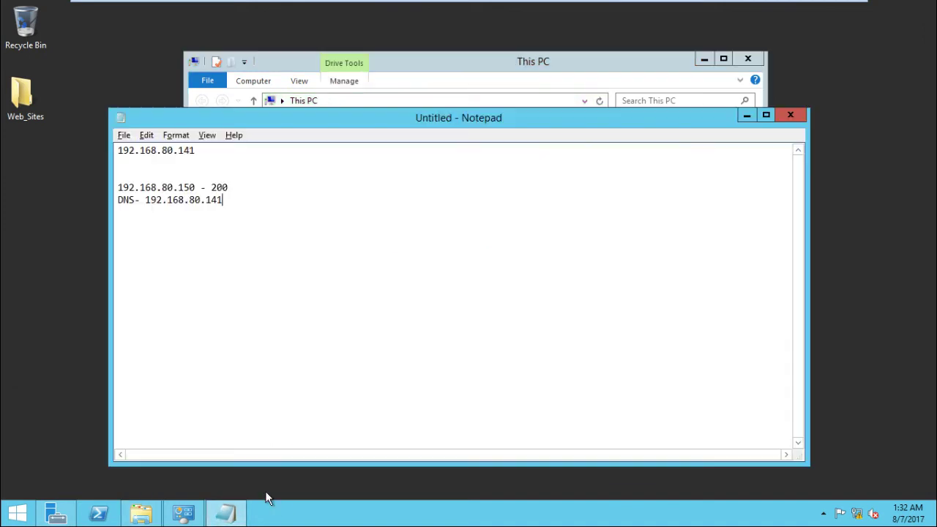
type("Windows Server 2012")
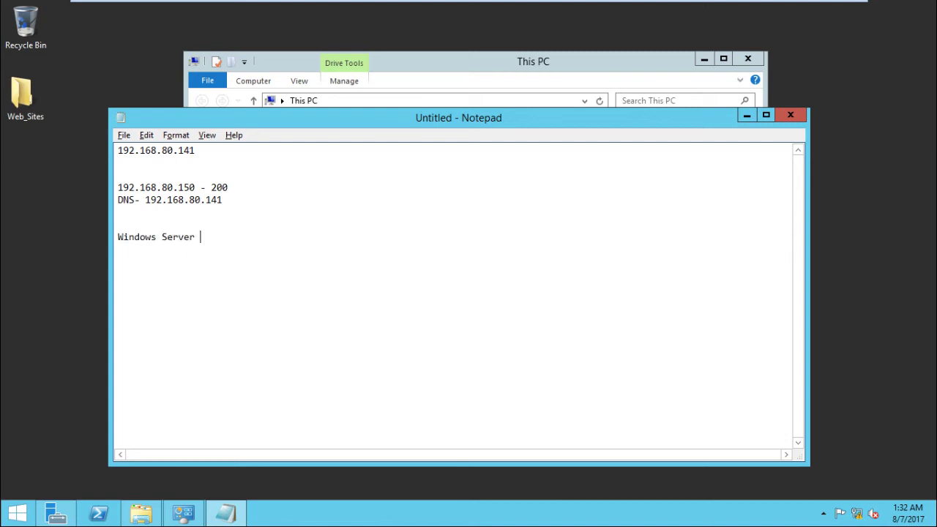
type("tandar")
left_click(59, 515)
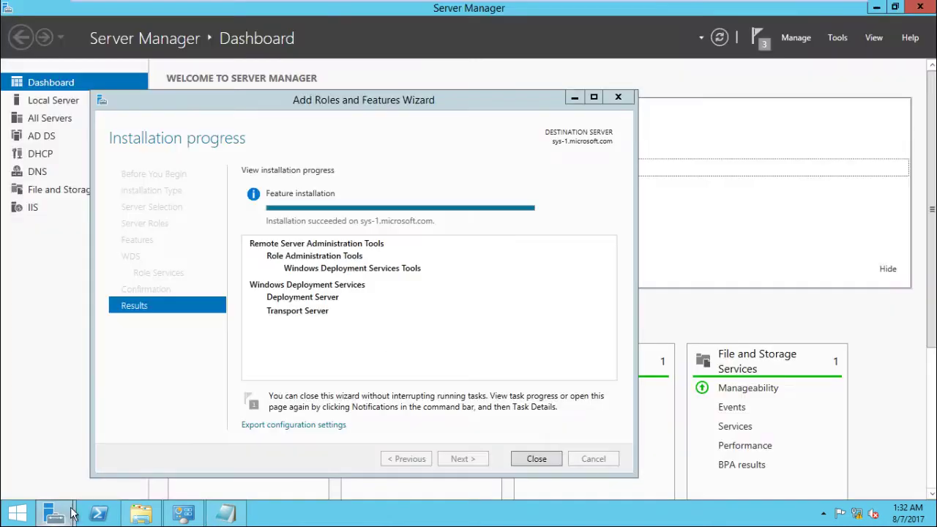
Open the Windows Deployment Services console from Tools and select the local server sys-1.microsoft.com.
left_click(546, 457)
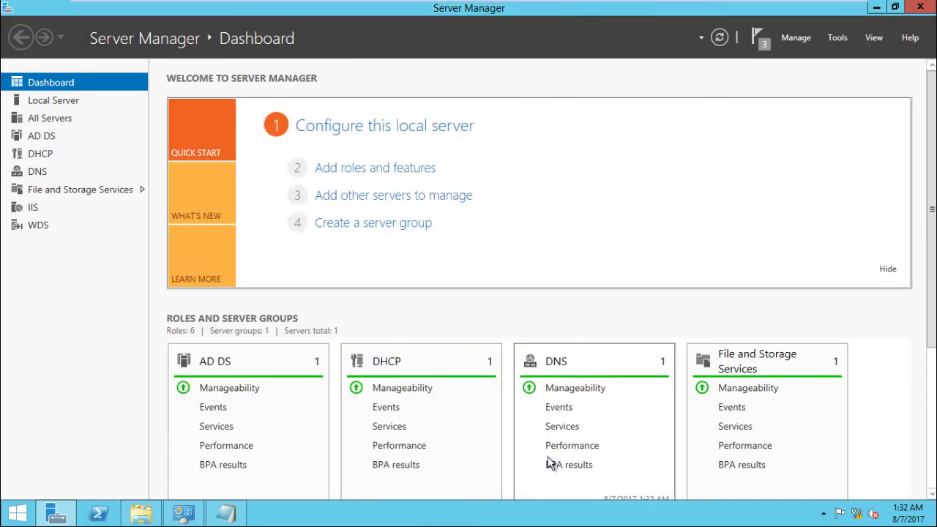
left_click(837, 39)
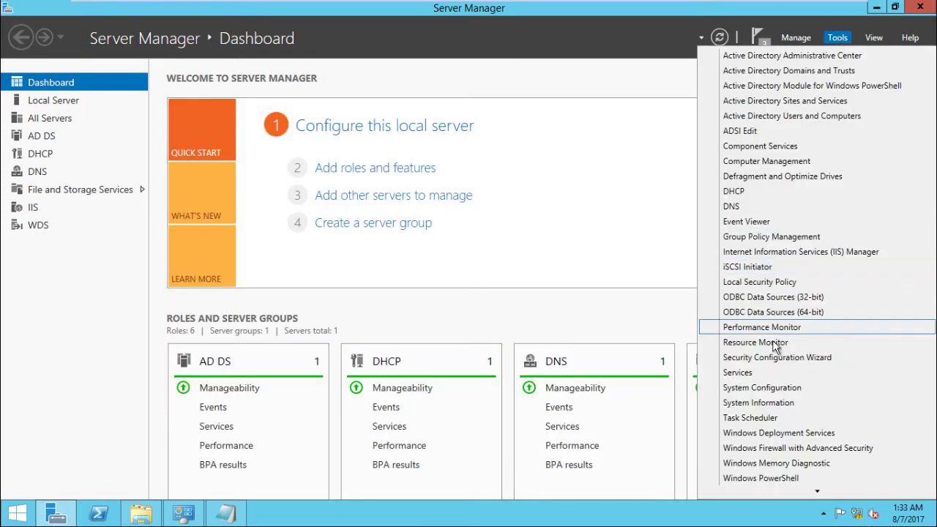
left_click(804, 433)
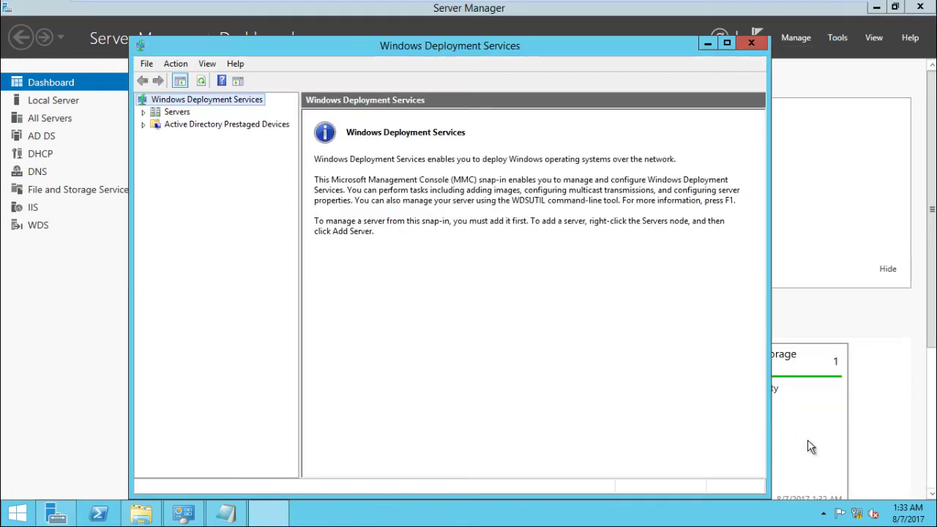
left_click(176, 114)
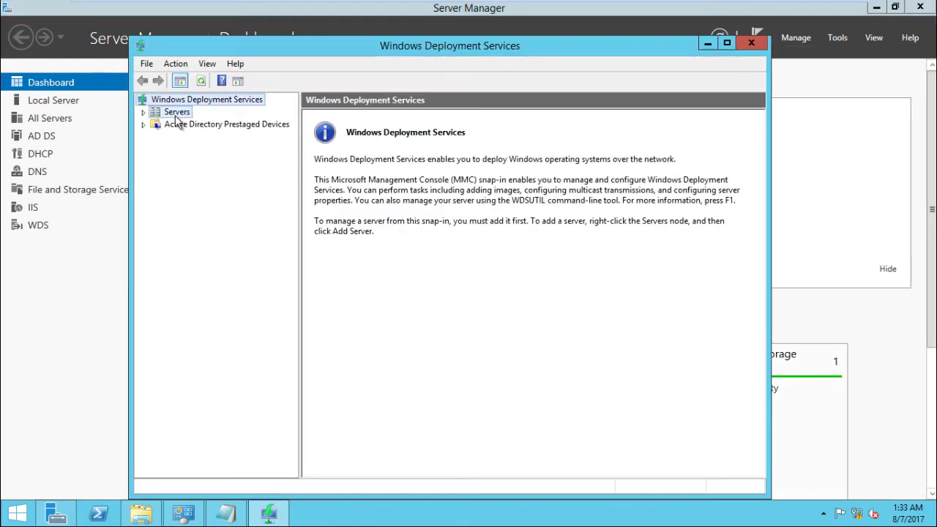
left_click(144, 114)
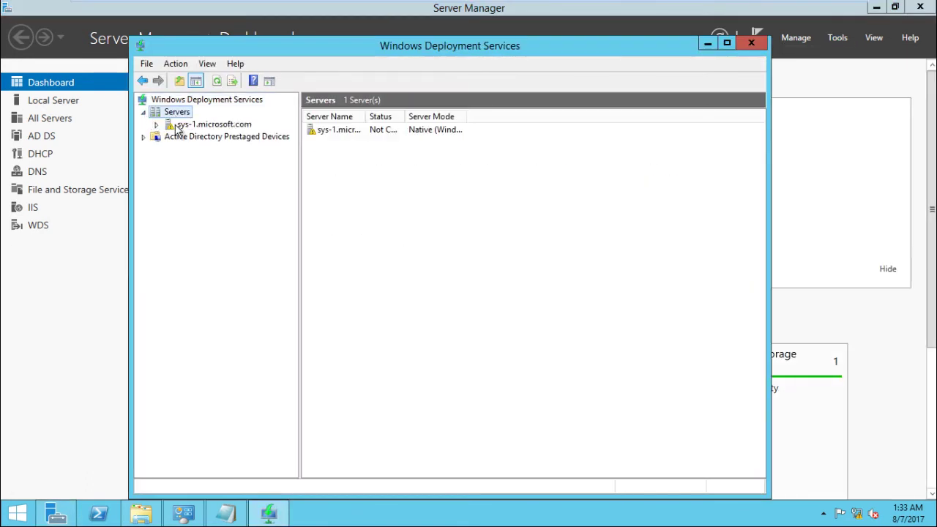
left_click(178, 126)
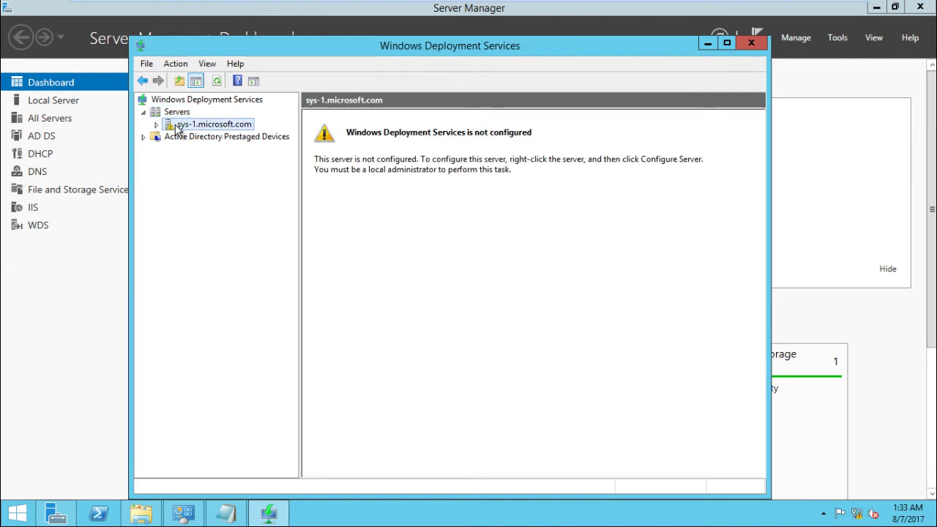
right_click(178, 129)
Configure WDS integrated with Active Directory, using C:\RemoteInstall and responding to all client computers.
left_click(206, 138)
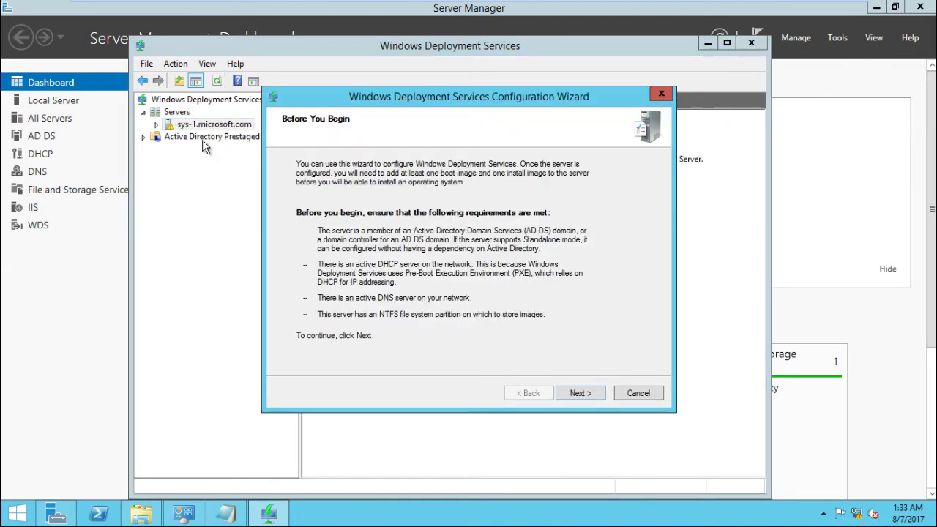
left_click(576, 394)
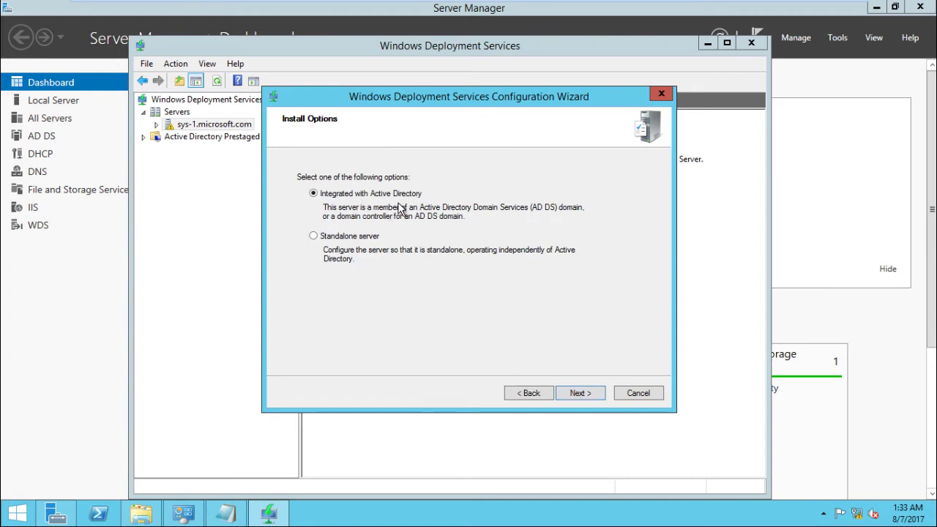
left_click(580, 394)
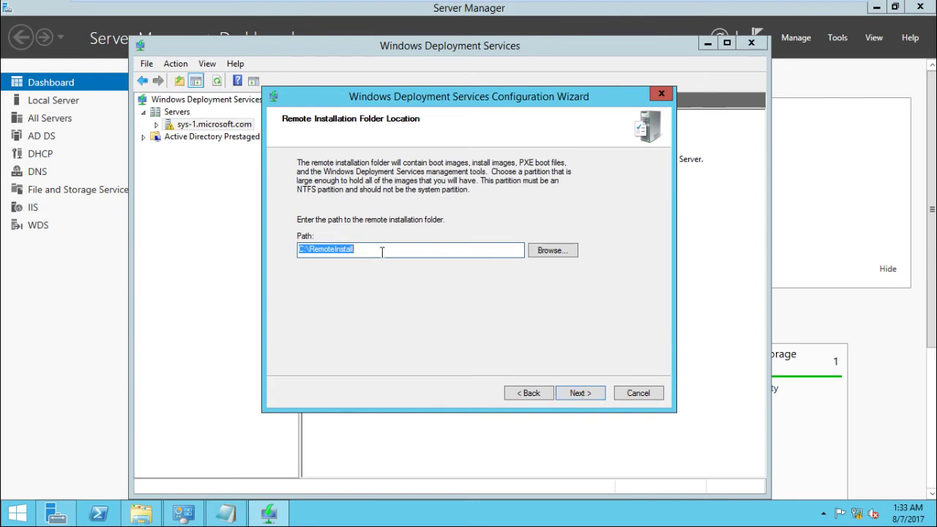
left_click(584, 393)
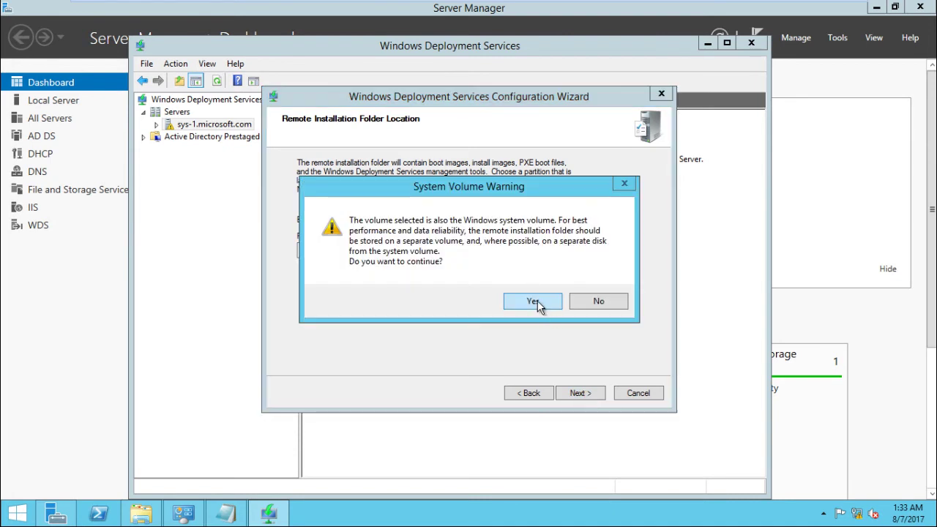
left_click(534, 302)
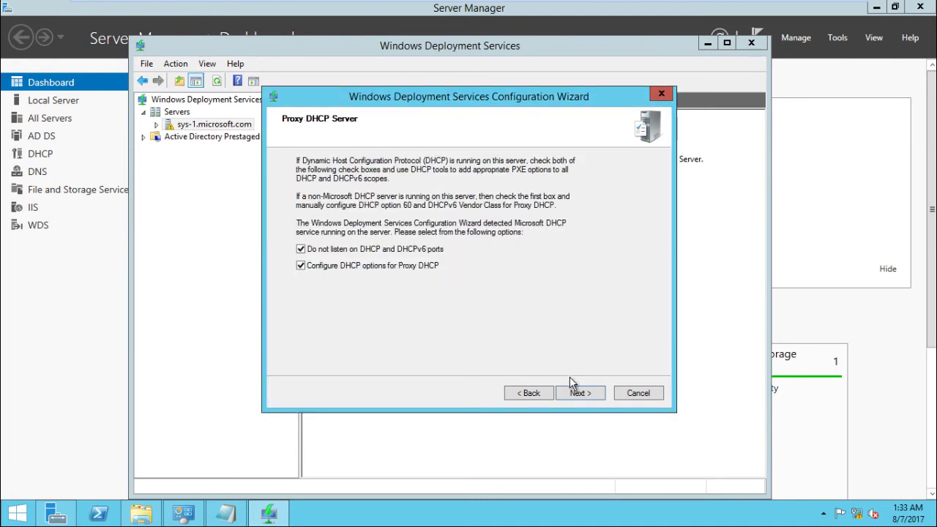
left_click(578, 393)
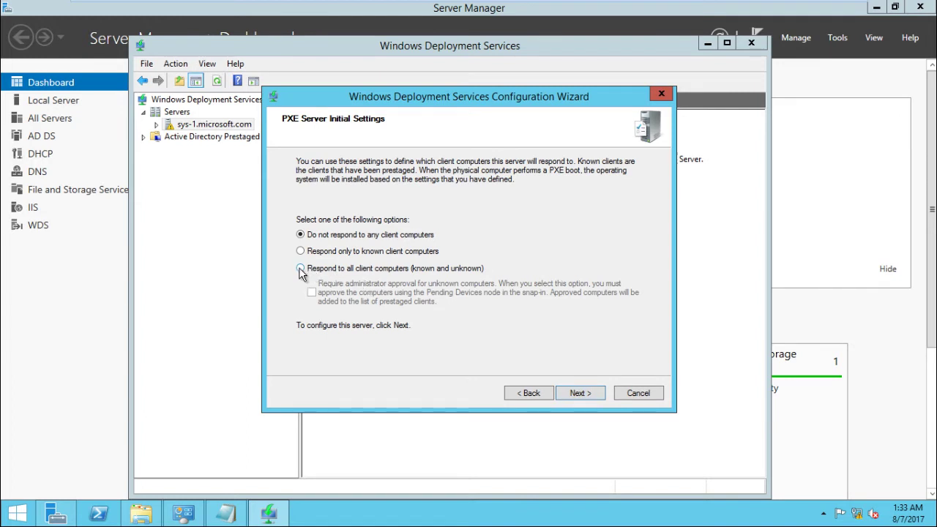
left_click(301, 268)
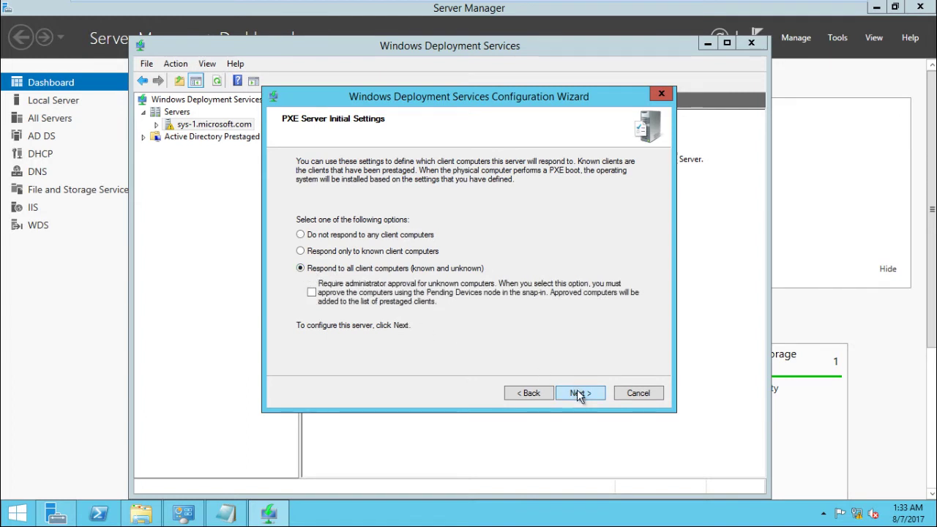
left_click(582, 396)
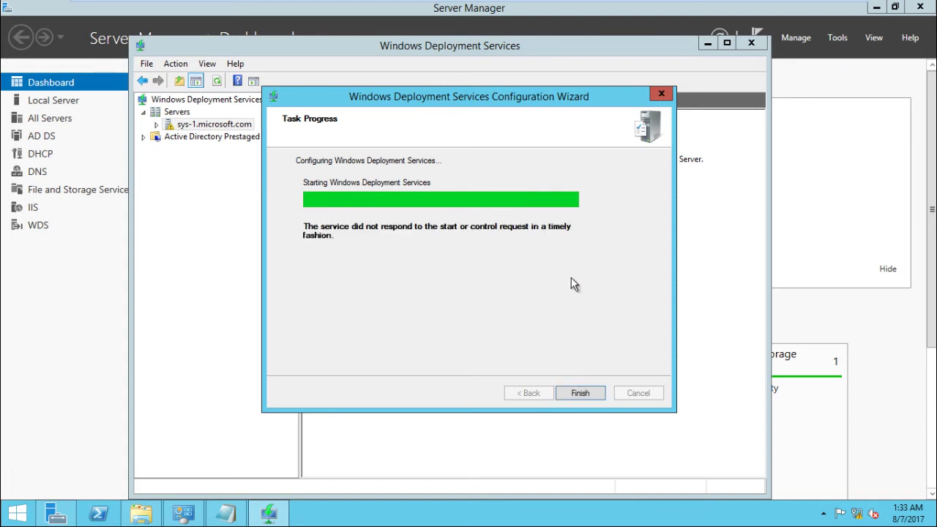
left_click(574, 391)
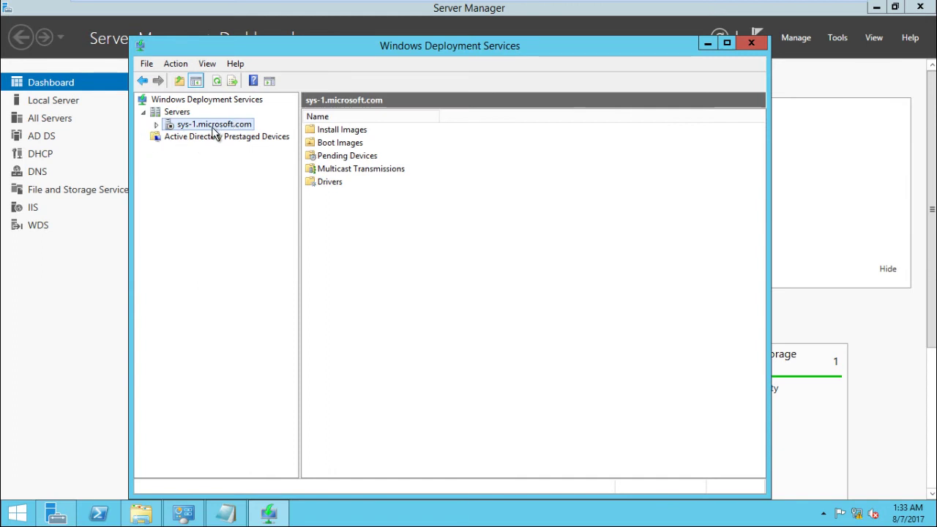
Start the WDS service on sys-1.microsoft.com via All Tasks and confirm the success message.
right_click(212, 127)
left_click(158, 121)
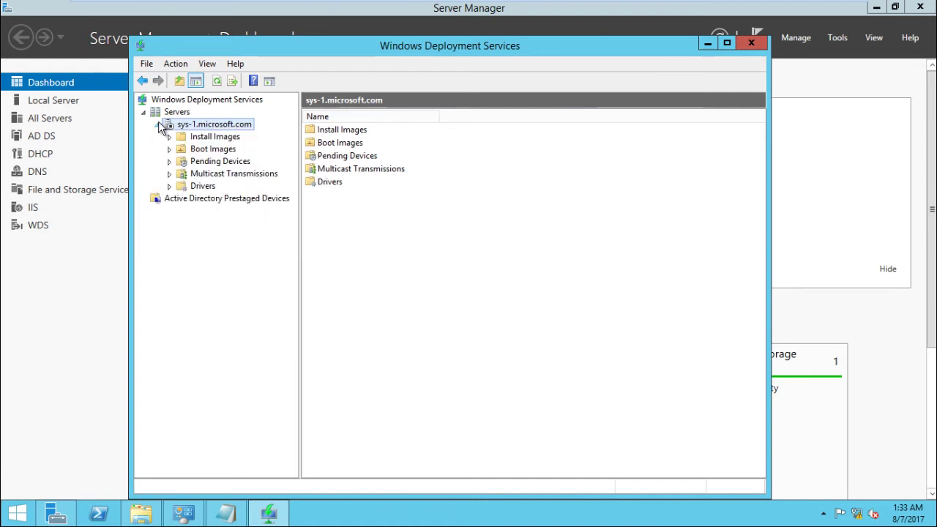
left_click(217, 151)
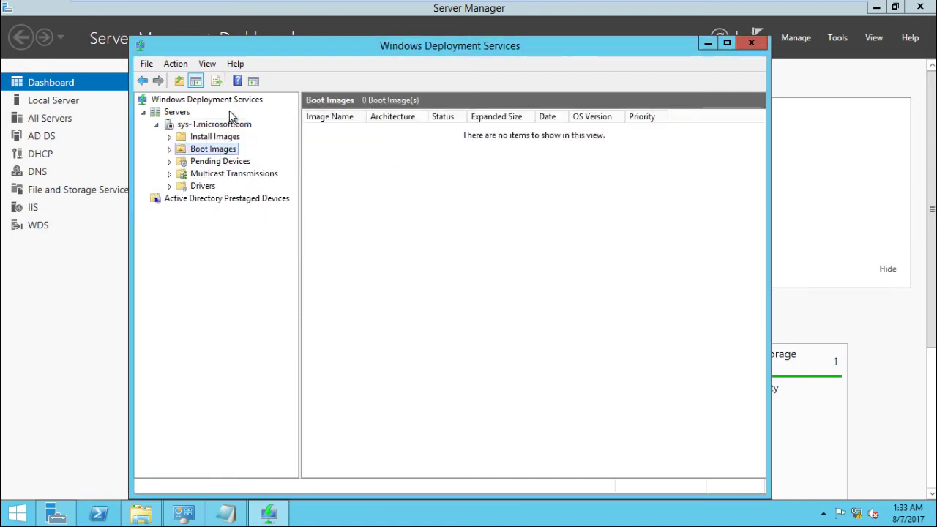
left_click(191, 129)
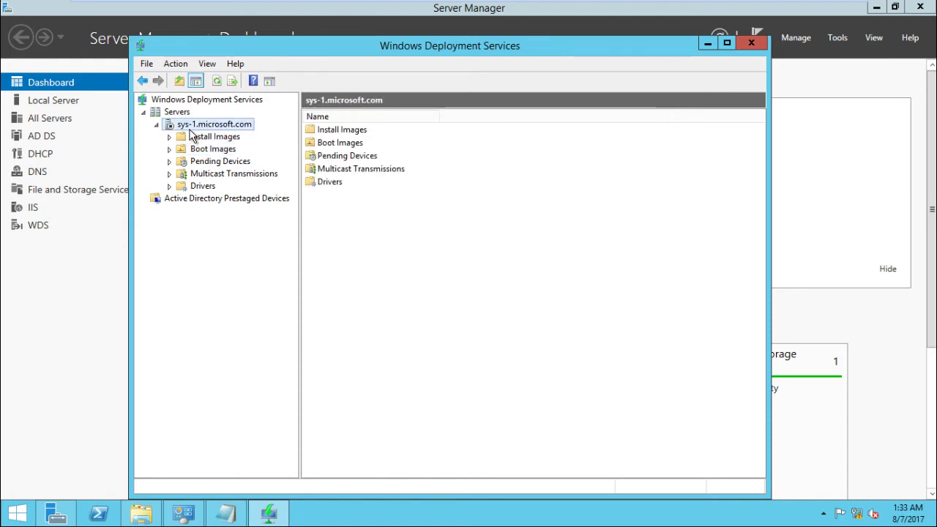
right_click(190, 129)
mouse_move(287, 180)
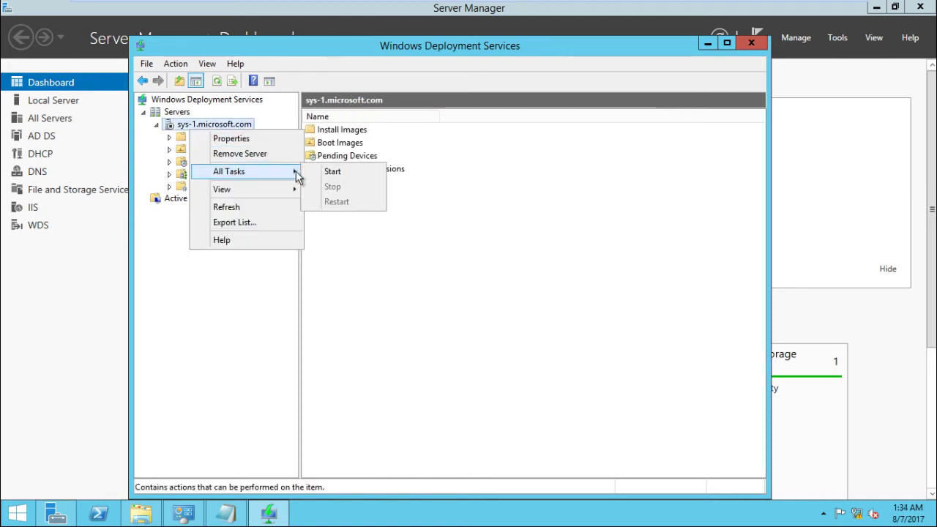
left_click(329, 172)
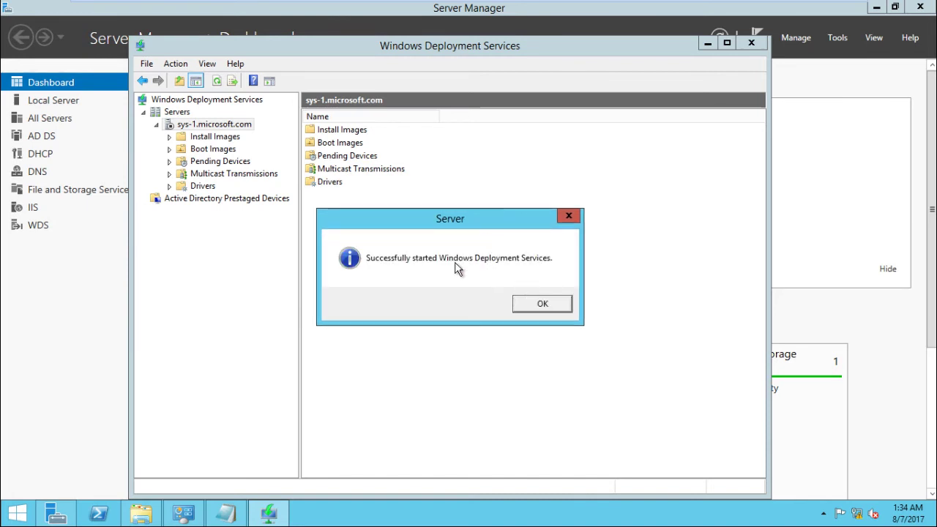
left_click(534, 304)
left_click(221, 151)
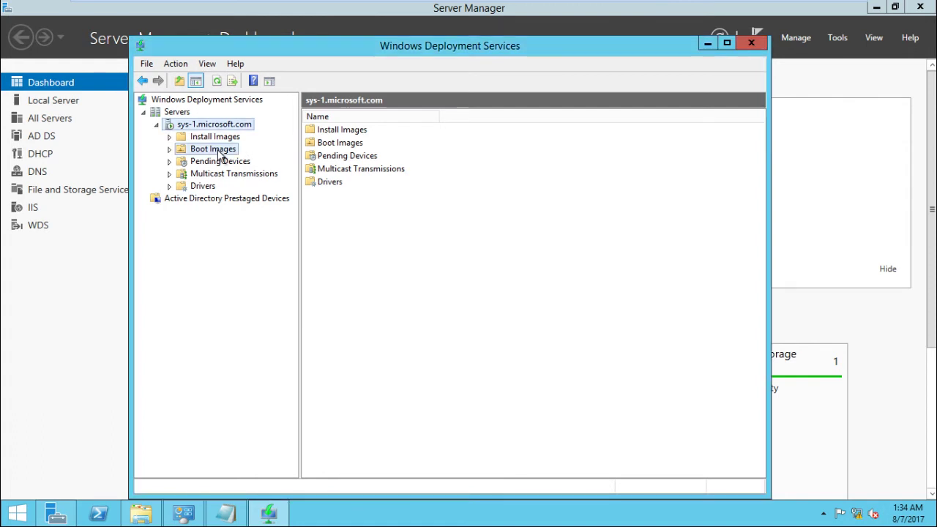
Start adding a boot image and select D:\sources\boot.wim as the image file.
right_click(218, 155)
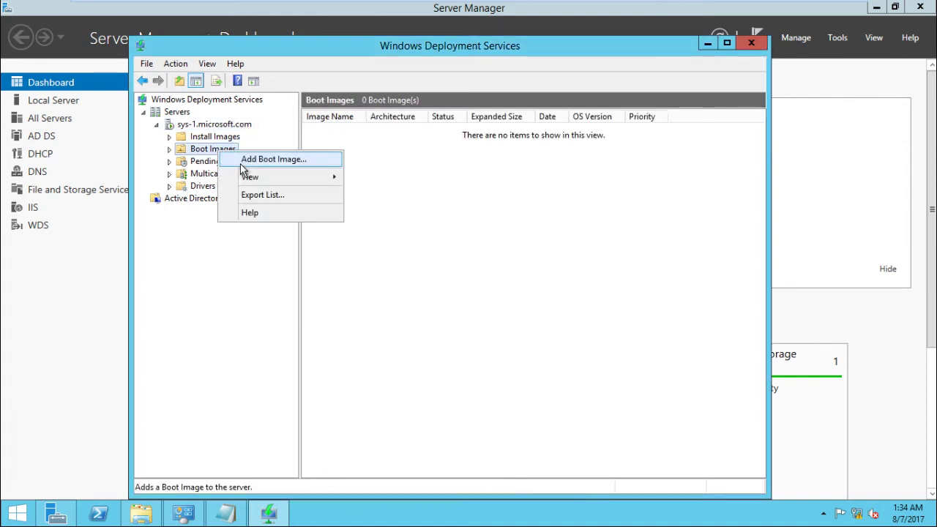
left_click(240, 164)
left_click(579, 215)
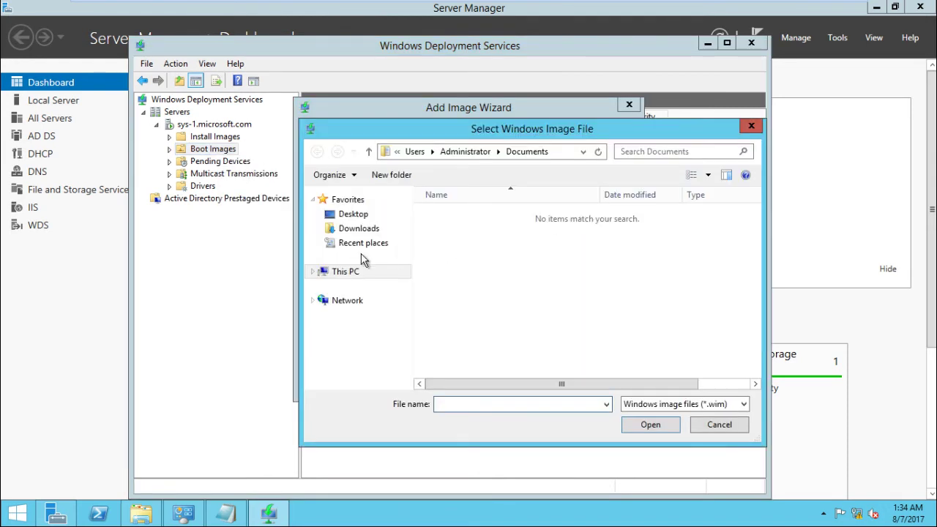
left_click(342, 271)
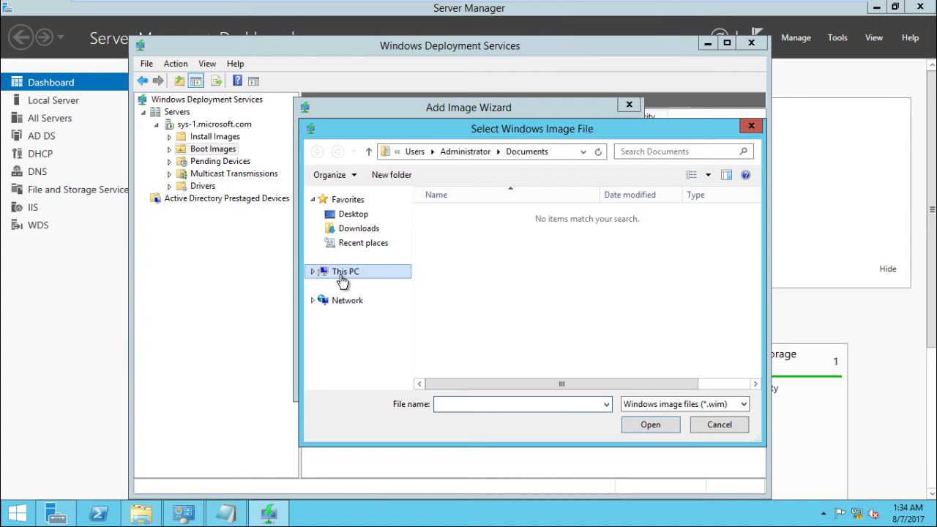
scroll(750, 285, "down", 1)
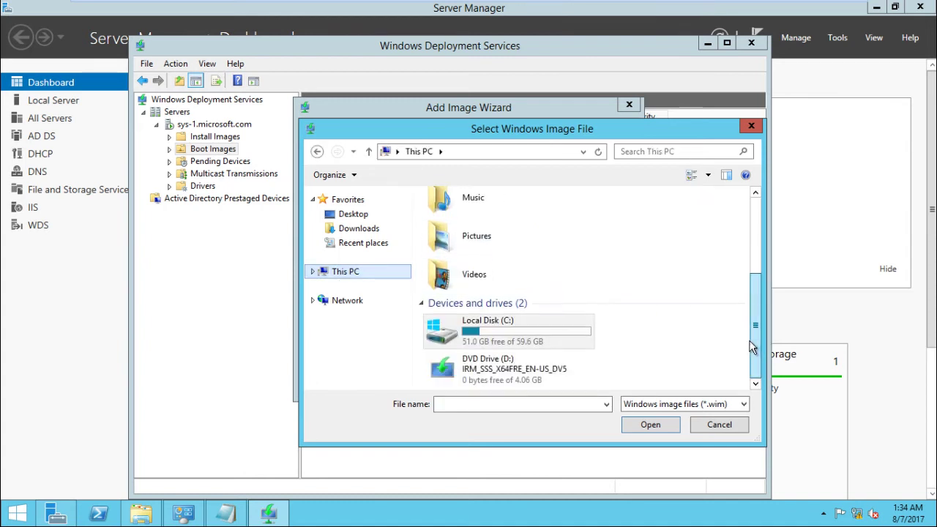
double_click(554, 378)
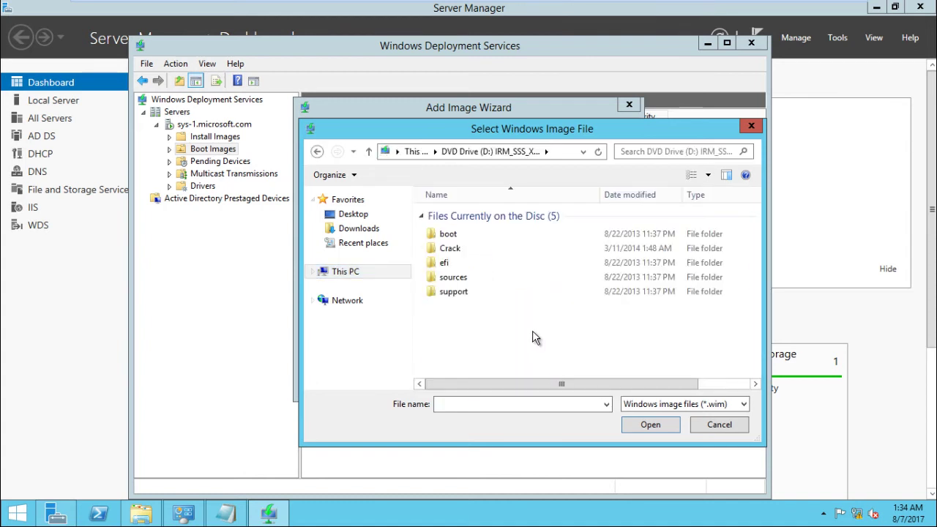
left_click(453, 280)
double_click(453, 279)
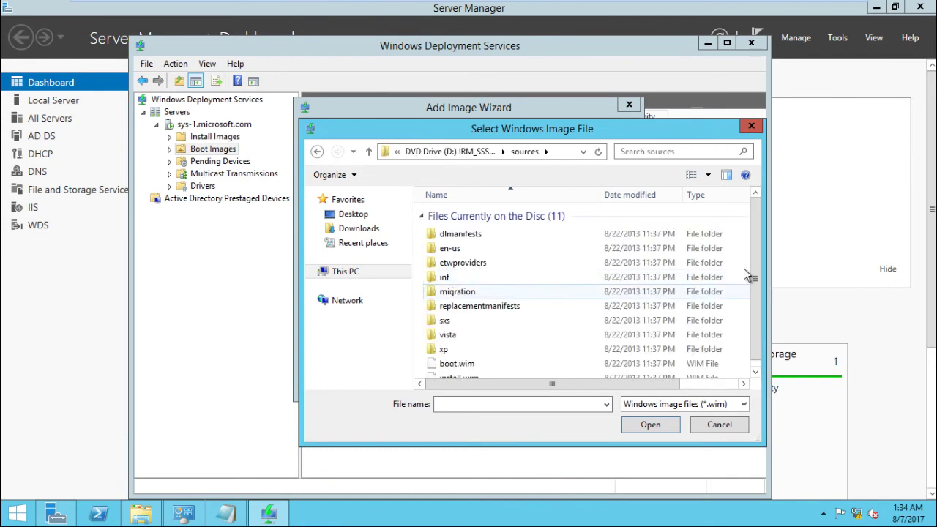
scroll(751, 339, "down", 1)
left_click(540, 357)
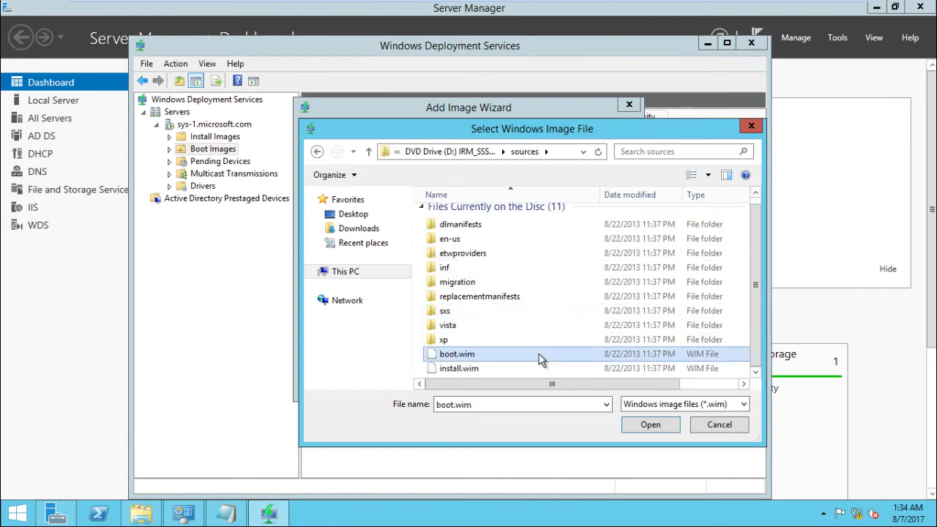
double_click(540, 357)
Keep the default name and description and finish adding the Microsoft Windows Setup (x64) boot image.
left_click(548, 382)
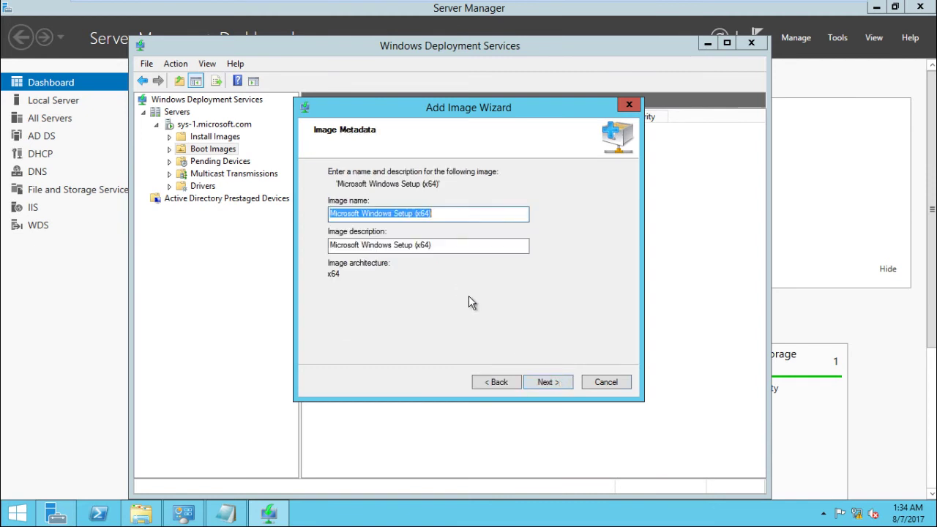
left_click(543, 383)
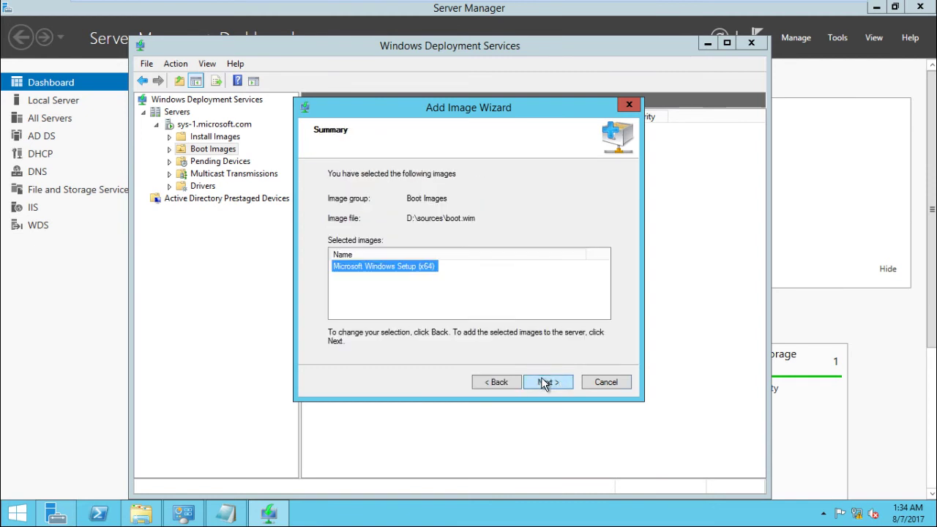
left_click(543, 383)
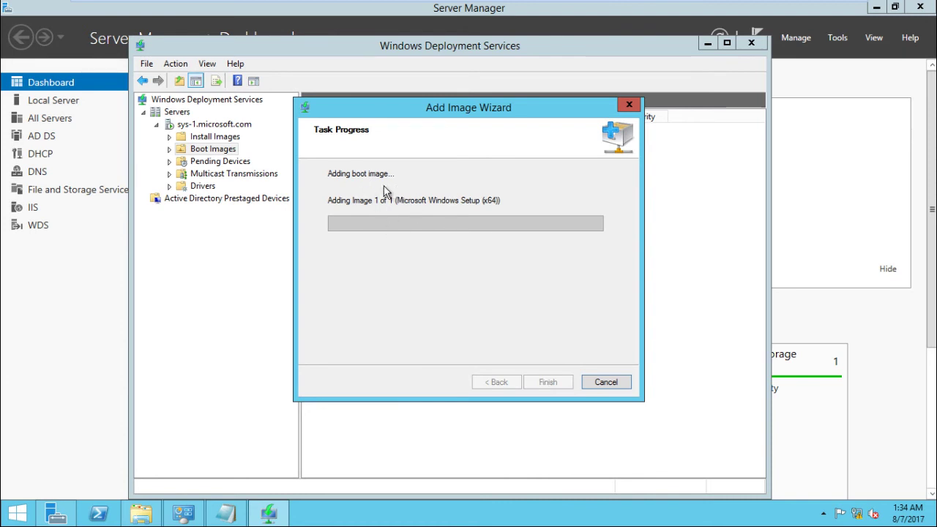
left_click(214, 146)
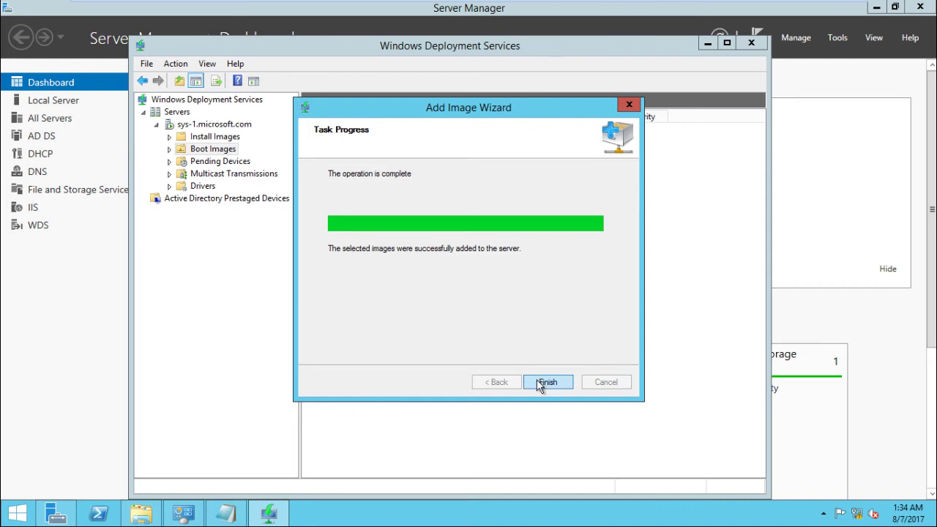
left_click(548, 381)
Start adding an install image in a new image group named WindowsSRVR.
left_click(216, 137)
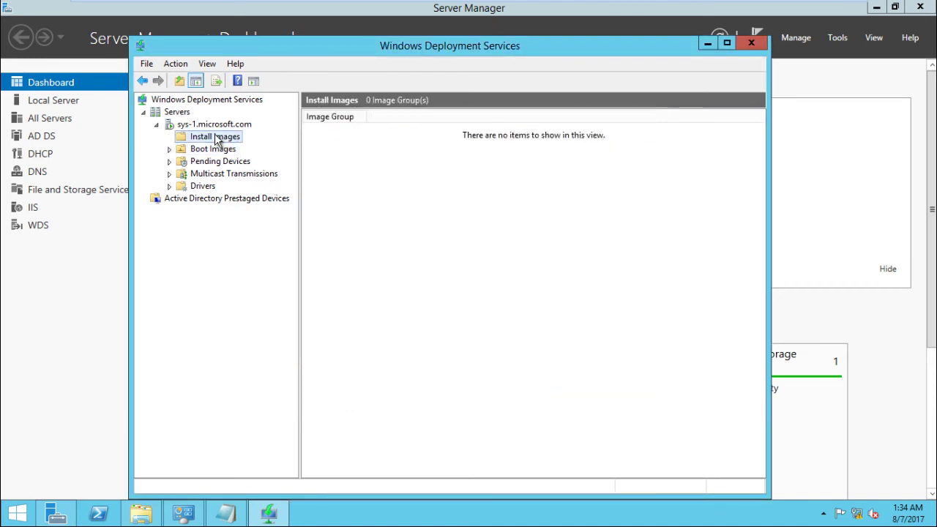
right_click(218, 140)
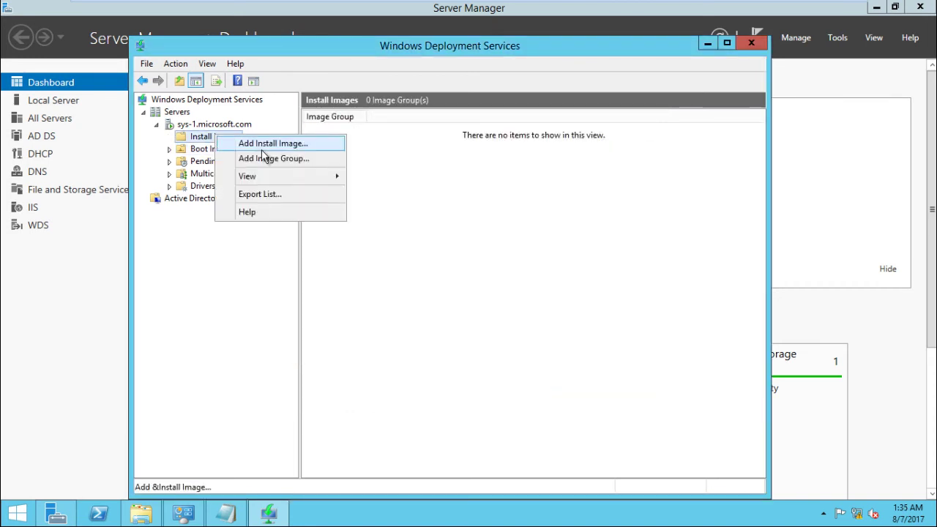
left_click(261, 146)
left_click(523, 271)
key("BackSpace")
key("BackSpace")
key("BackSpace")
key("BackSpace")
key("BackSpace")
key("BackSpace")
key("BackSpace")
key("BackSpace")
key("BackSpace")
key("BackSpace")
key("BackSpace")
type("Wo")
type("indows")
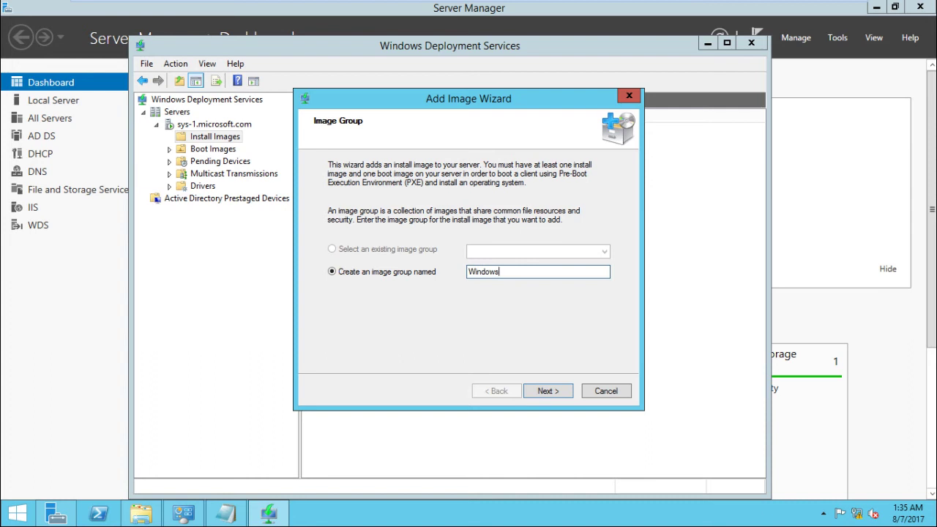
type("Ser")
left_click(548, 391)
Choose D:\sources\install.wim as the install image file.
left_click(600, 209)
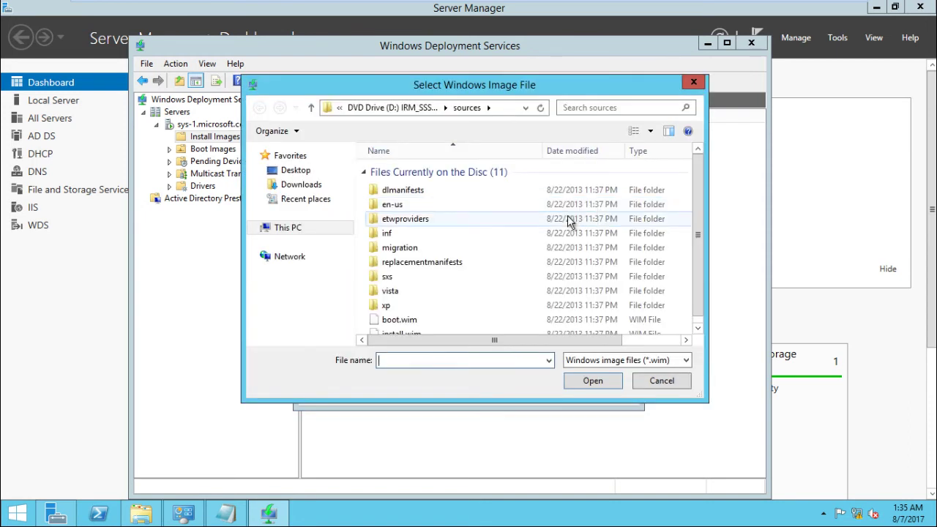
left_click(541, 274)
key("End")
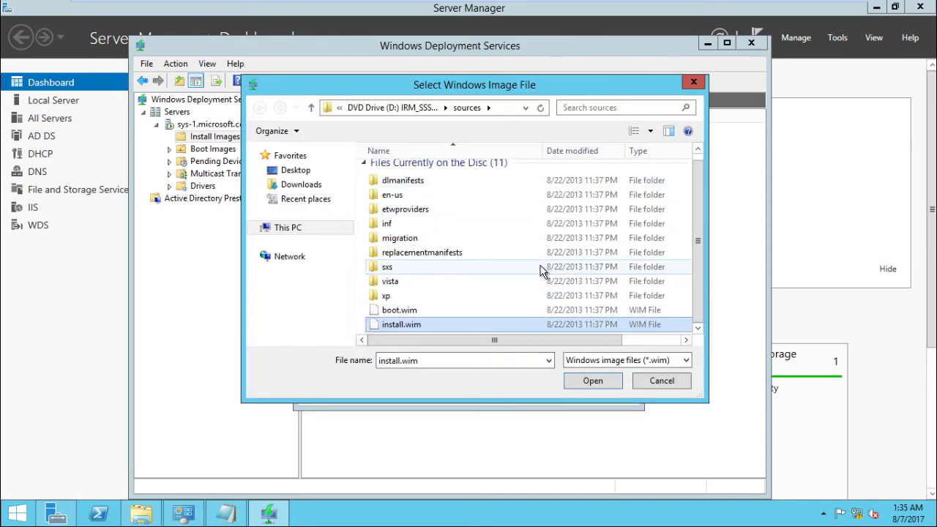
left_click(575, 376)
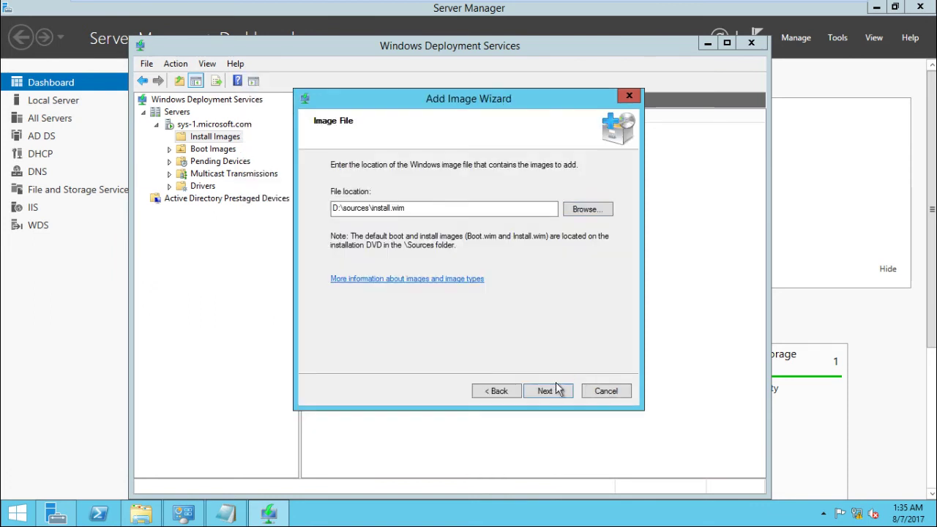
Uncheck the STANDARDCORE, DATACENTERCORE and DATACENTER images, keeping only SERVERSTANDARD selected.
left_click(545, 392)
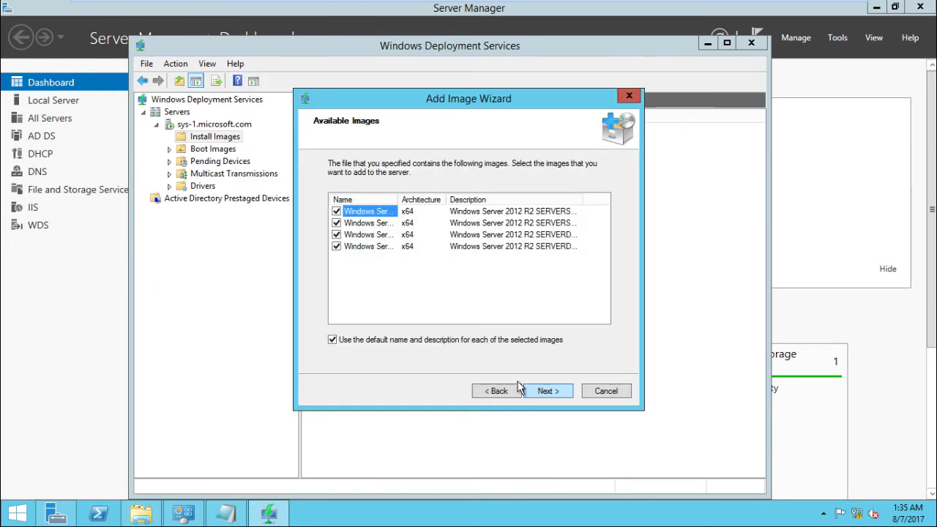
left_click_drag(397, 199, 539, 200)
left_click(336, 211)
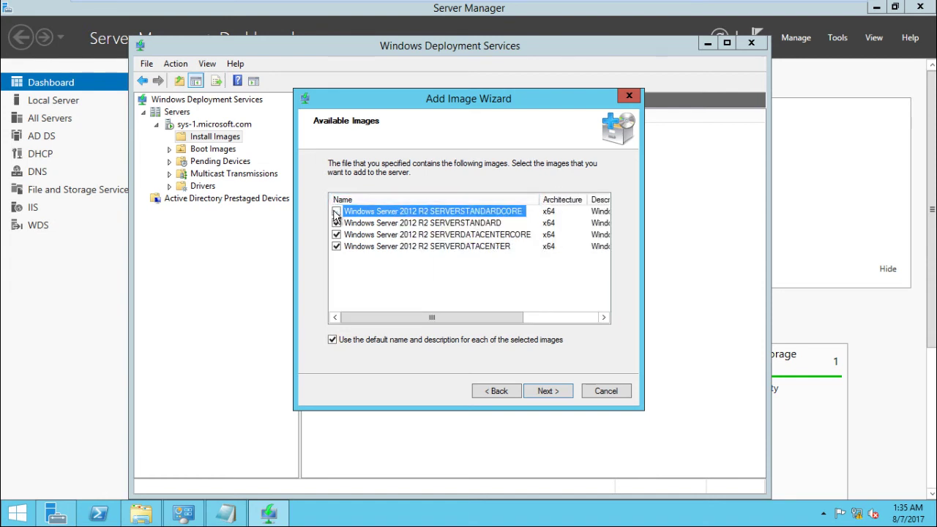
left_click(336, 234)
left_click(336, 246)
left_click(548, 392)
Add the SERVERSTANDARD image to the server and close the wizard once it completes.
left_click(547, 395)
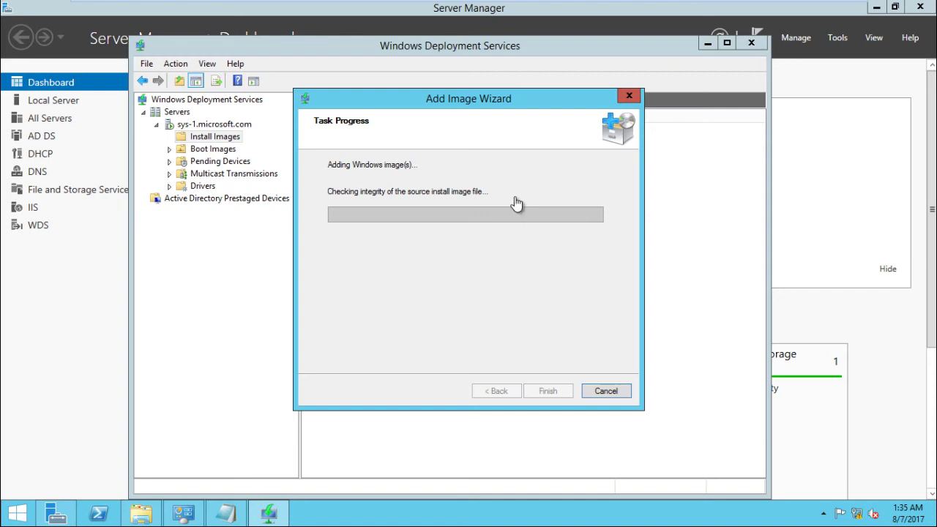
key("alt+Tab")
key("alt+Tab")
key("alt+Tab")
key("alt+Tab")
key("alt+Tab")
key("alt+Tab")
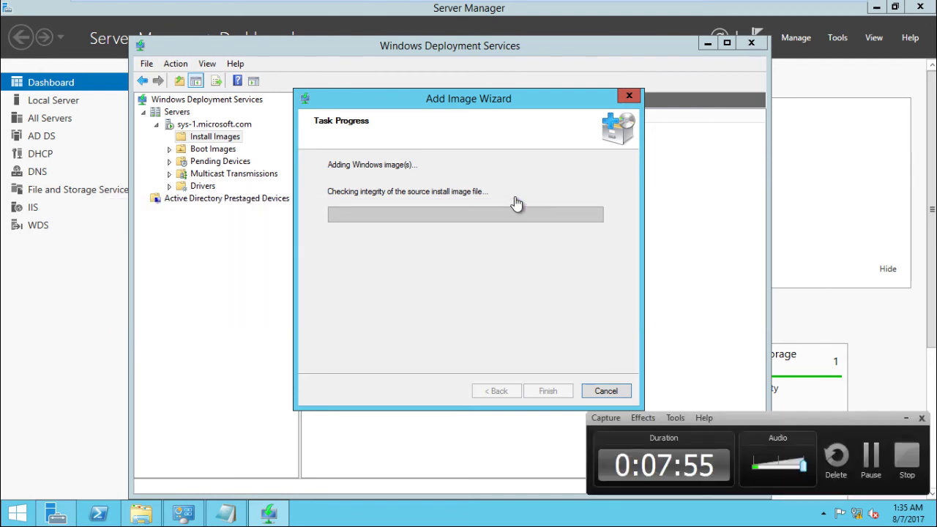
left_click(870, 457)
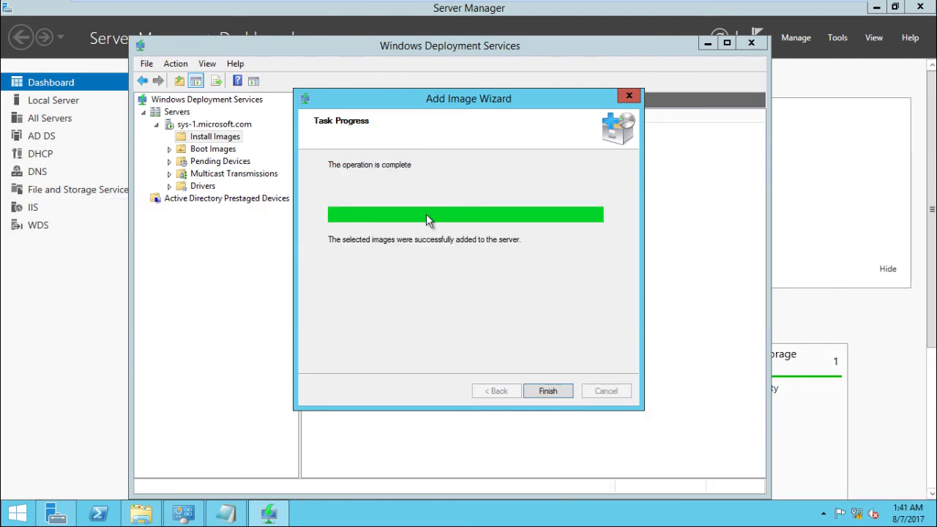
left_click(549, 391)
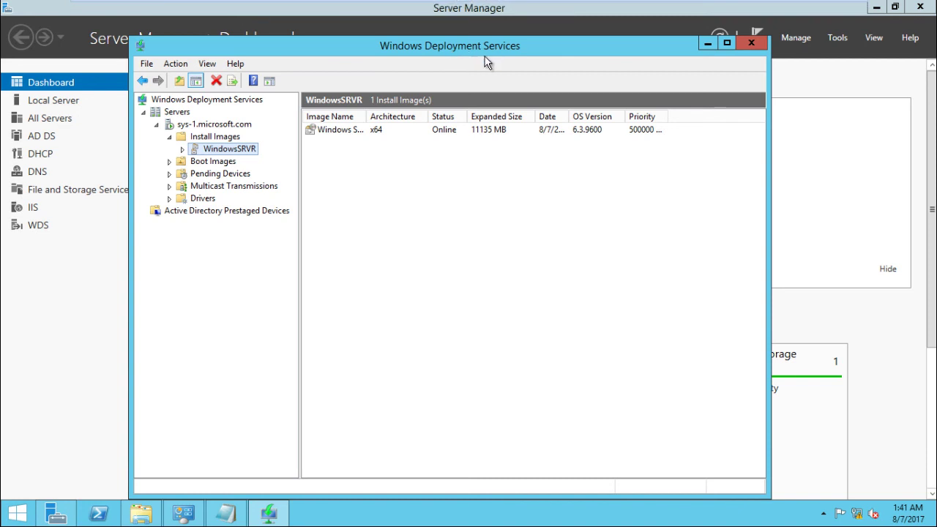
Check the Boot Images and Install Images lists, then switch to the SYS-2 virtual machine.
left_click(221, 161)
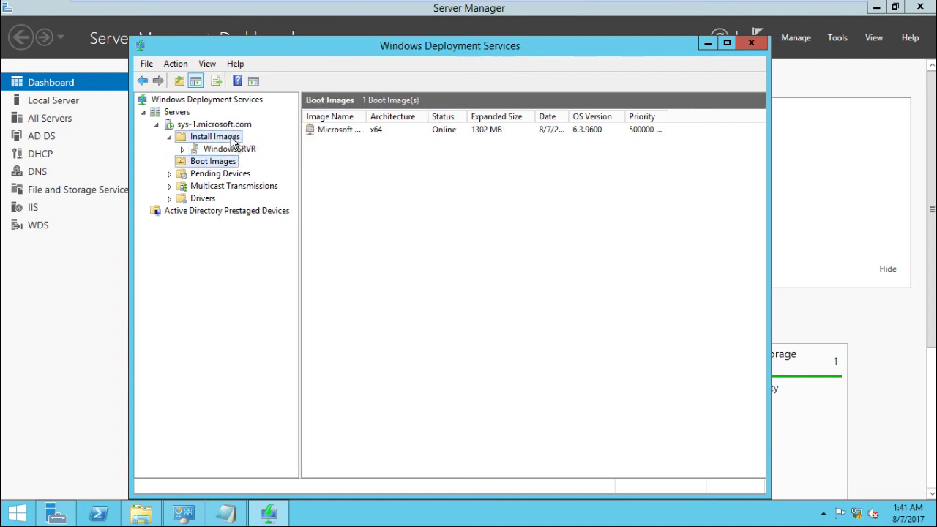
left_click(214, 138)
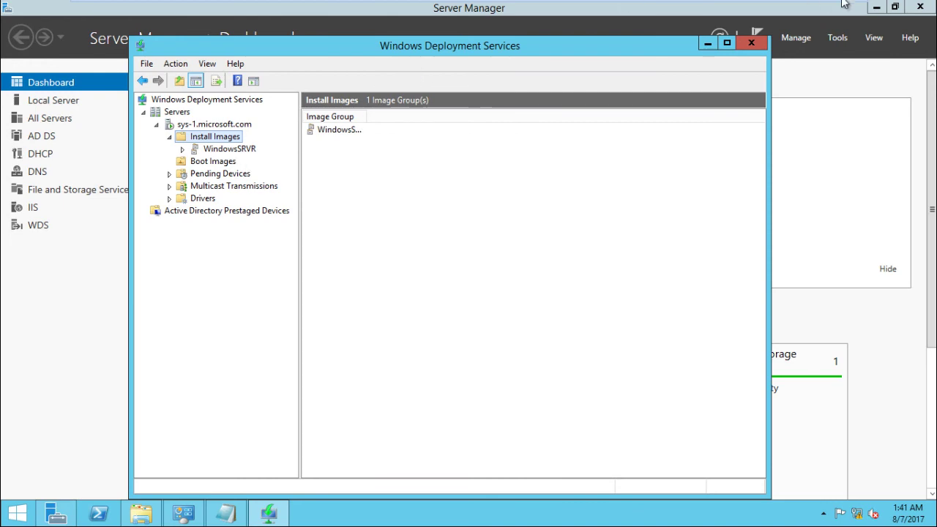
mouse_move(621, 3)
left_click(657, 12)
left_click_drag(597, 8, 674, 10)
Power on the SYS-2 virtual machine from its tab in VMware Workstation.
left_click(613, 11)
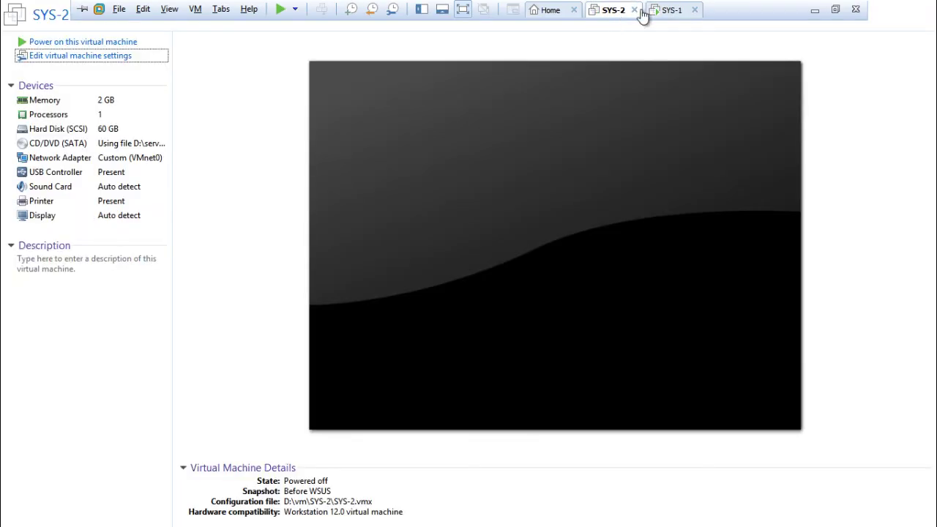
left_click(665, 11)
left_click(619, 10)
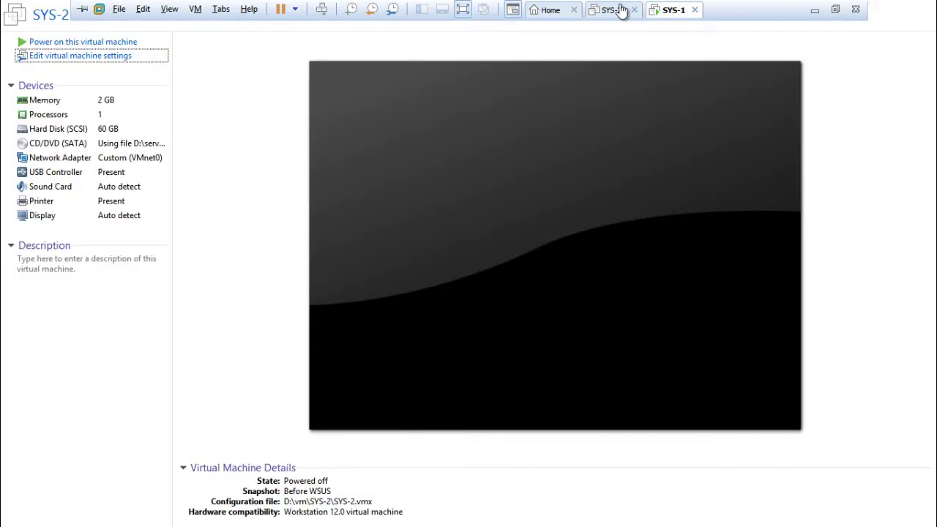
left_click(665, 10)
left_click(614, 13)
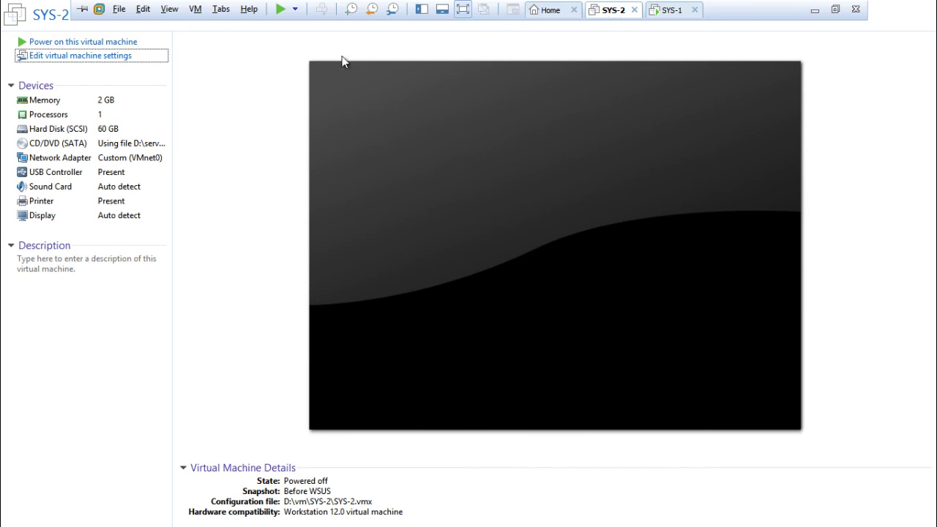
left_click(128, 43)
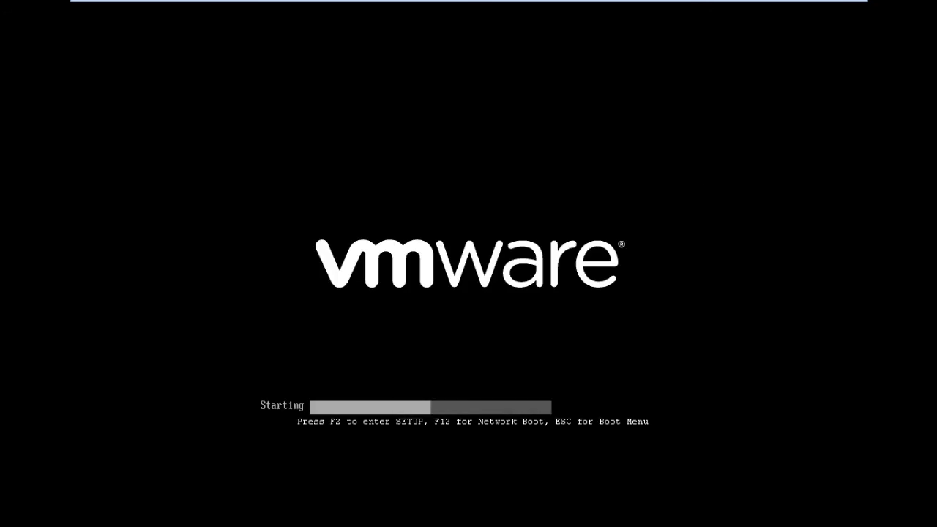
In SYS-2's PhoenixBIOS, move Network boot to the top of the boot order and save with F10.
key("F2")
key("Right")
key("Right")
key("Right")
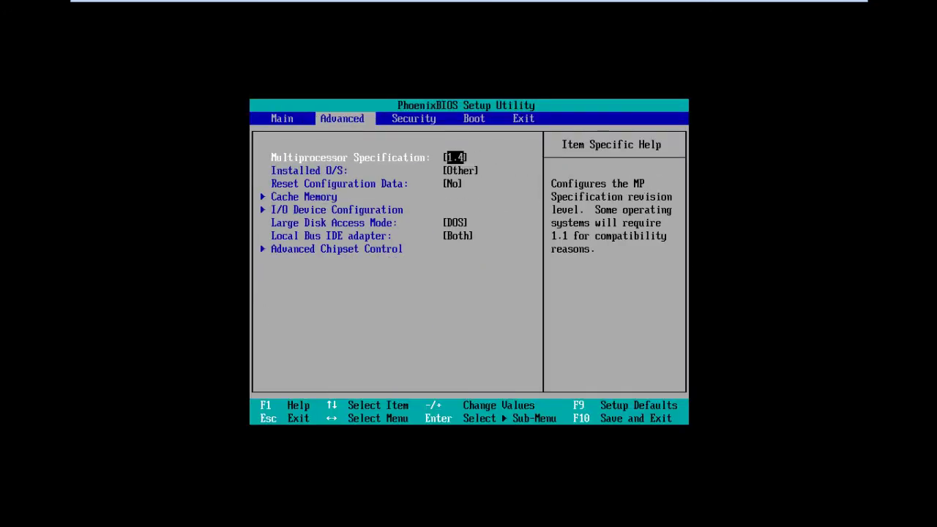
key("Down")
key("Down")
key("Up")
key("Up")
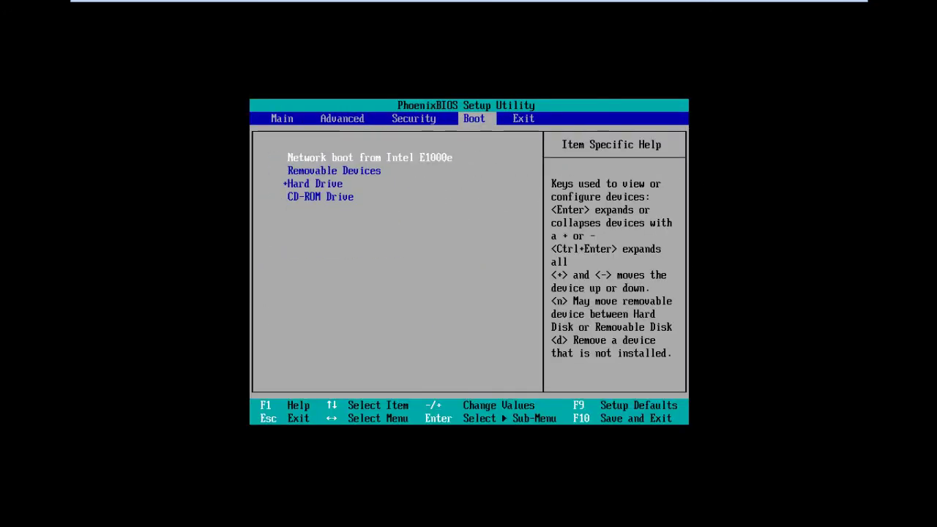
key("Down")
key("Up")
key("Down")
key("Up")
key("Down")
key("Up")
key("Down")
key("Up")
key("F10")
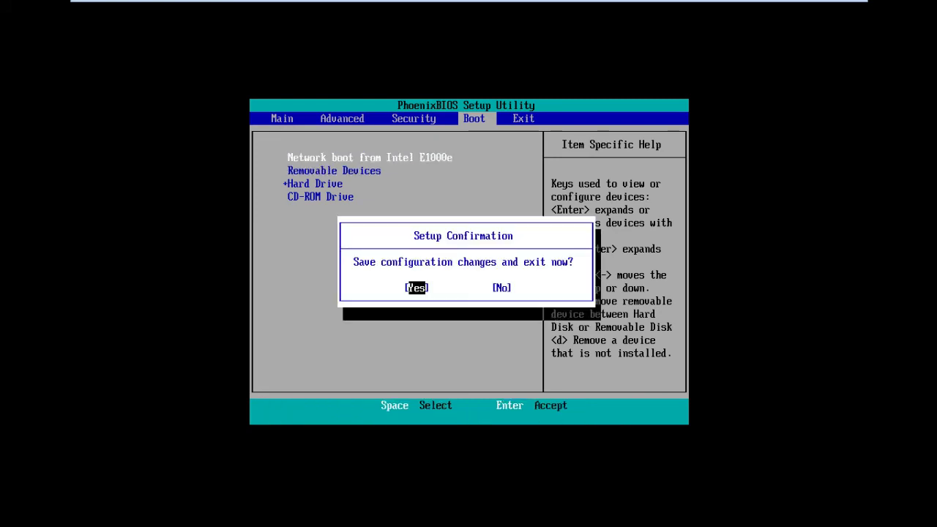
key("Return")
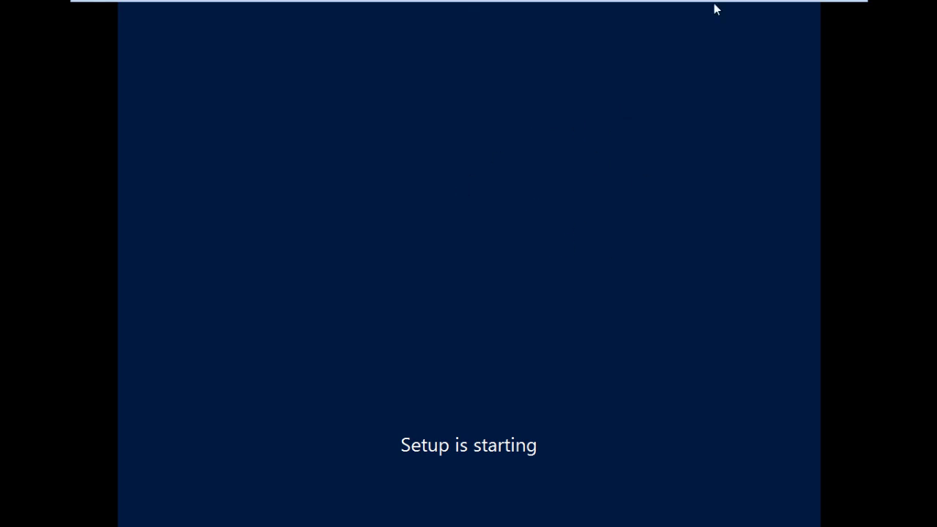
Accept the English locale and US keyboard in SYS-2's Windows Setup.
mouse_move(757, 3)
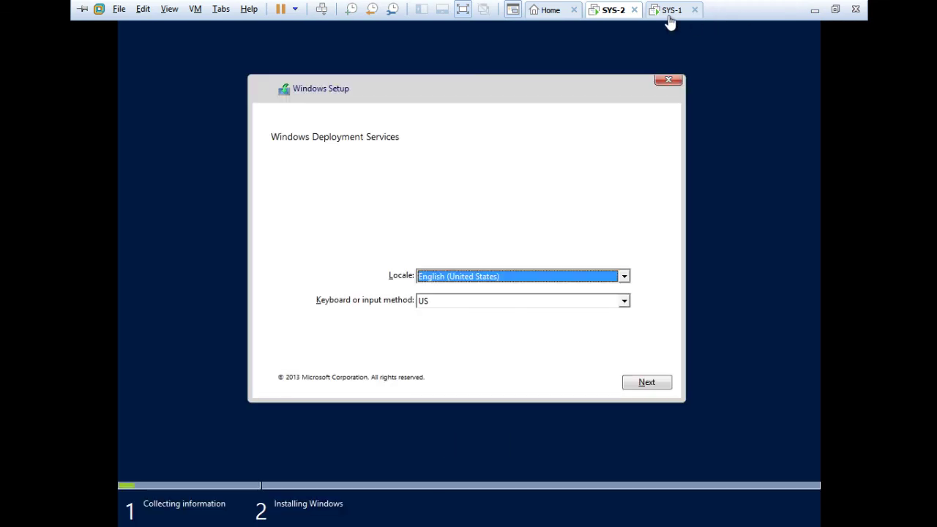
left_click(668, 22)
left_click(611, 18)
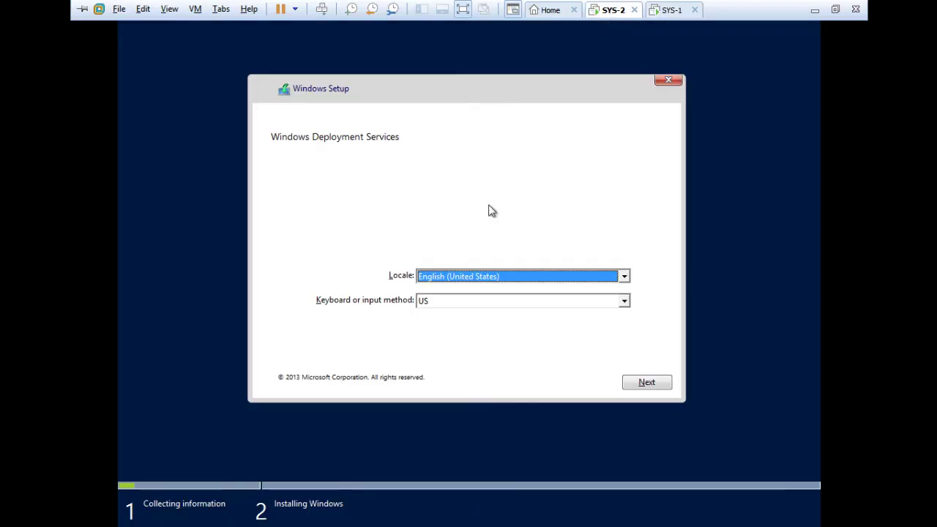
left_click(666, 388)
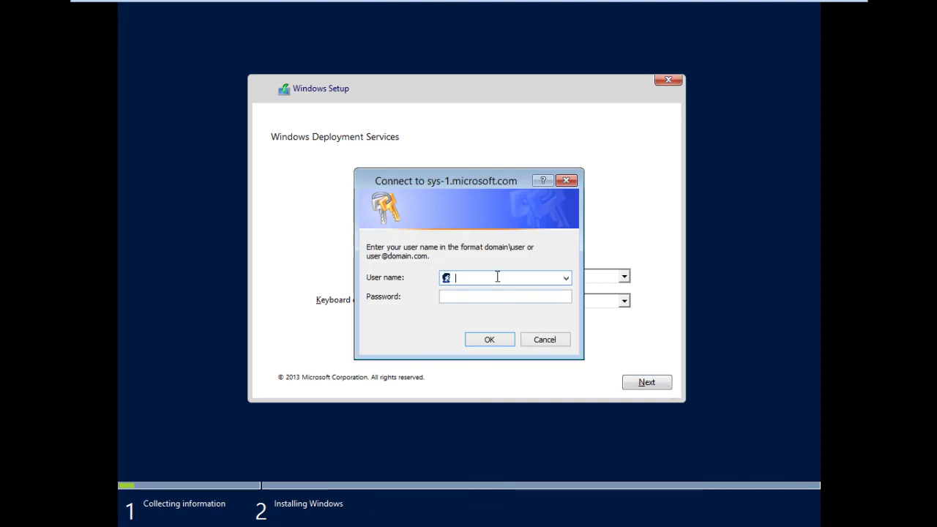
Sign in to the deployment server with the domain administrator account and password, retrying after the name-format error.
type("administrator")
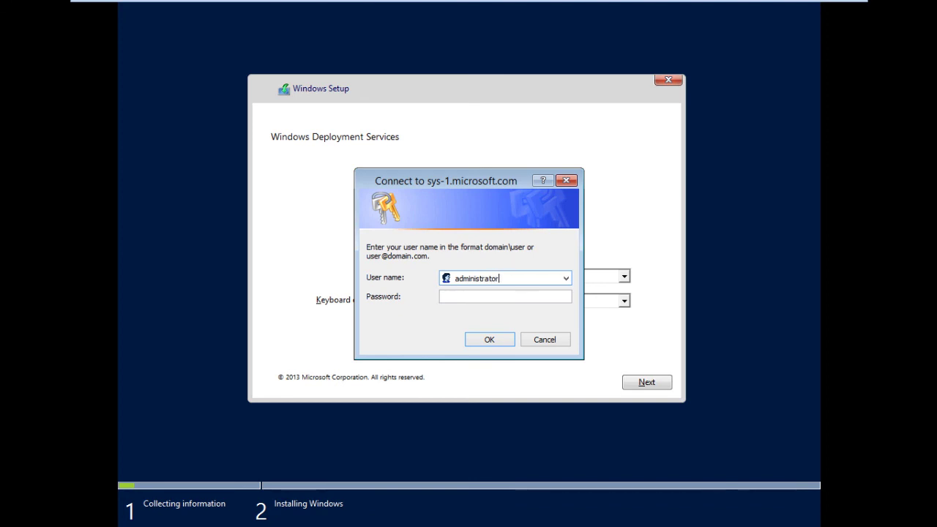
key("Tab")
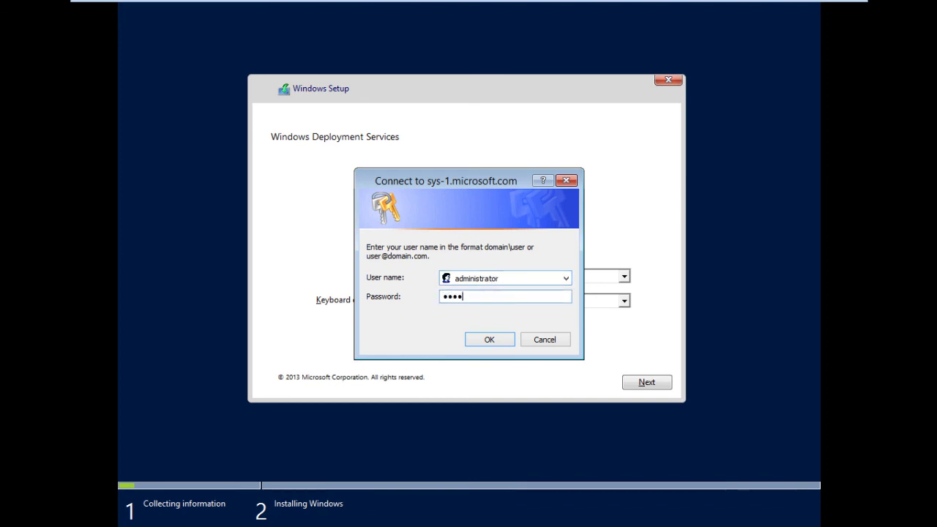
key("BackSpace")
key("BackSpace")
key("BackSpace")
key("BackSpace")
key("BackSpace")
type("******")
key("Return")
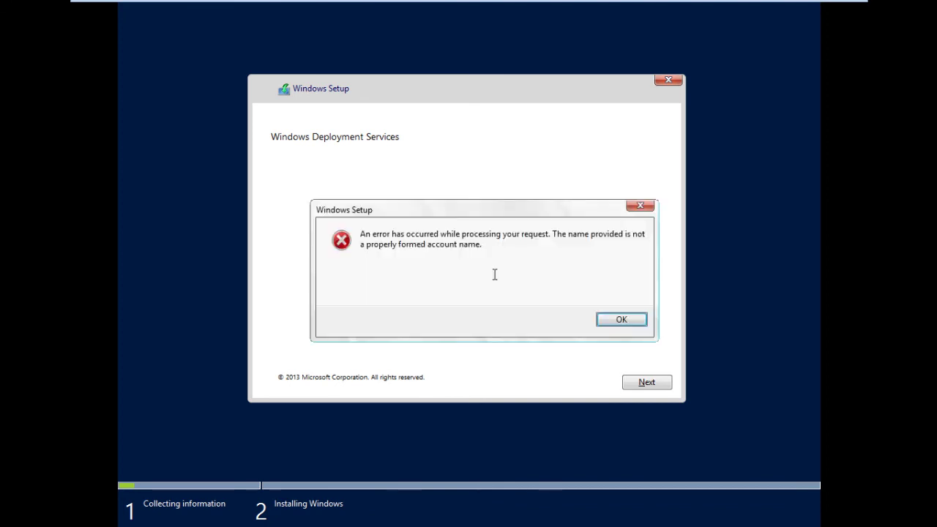
key("Return")
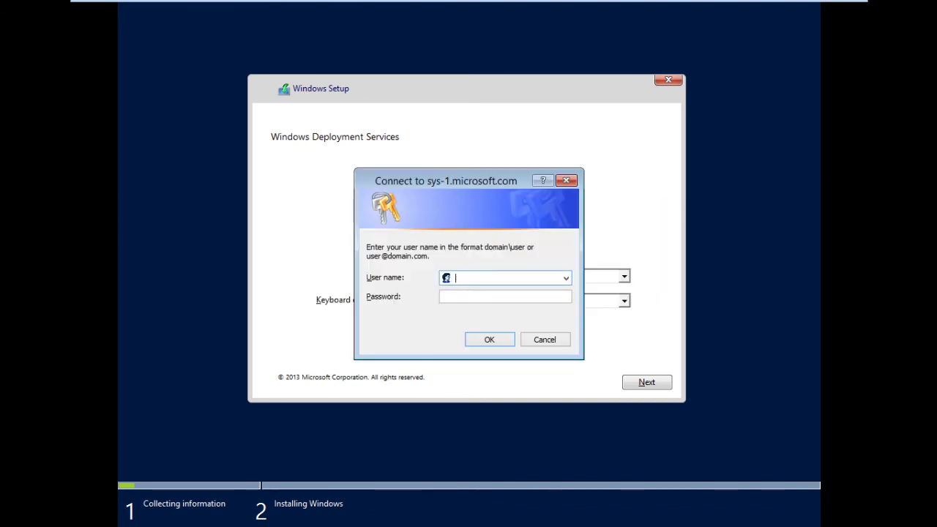
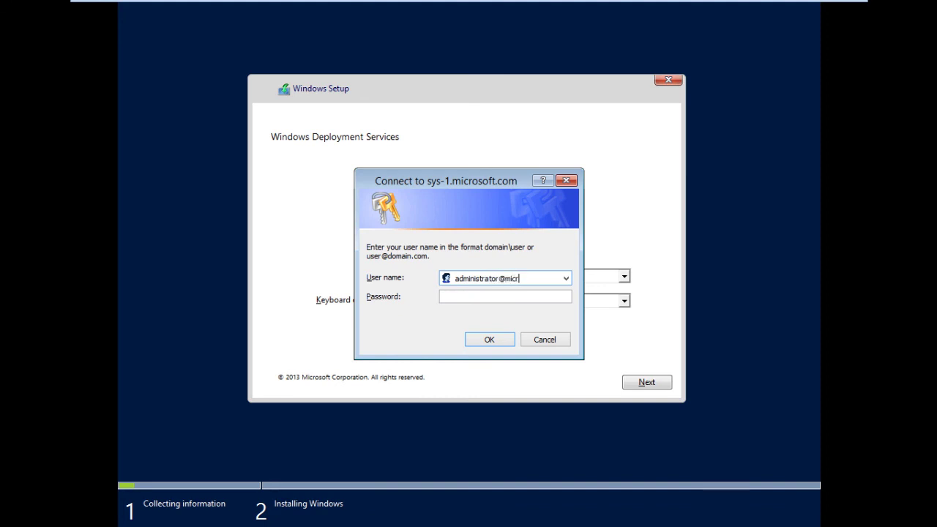
key("Tab")
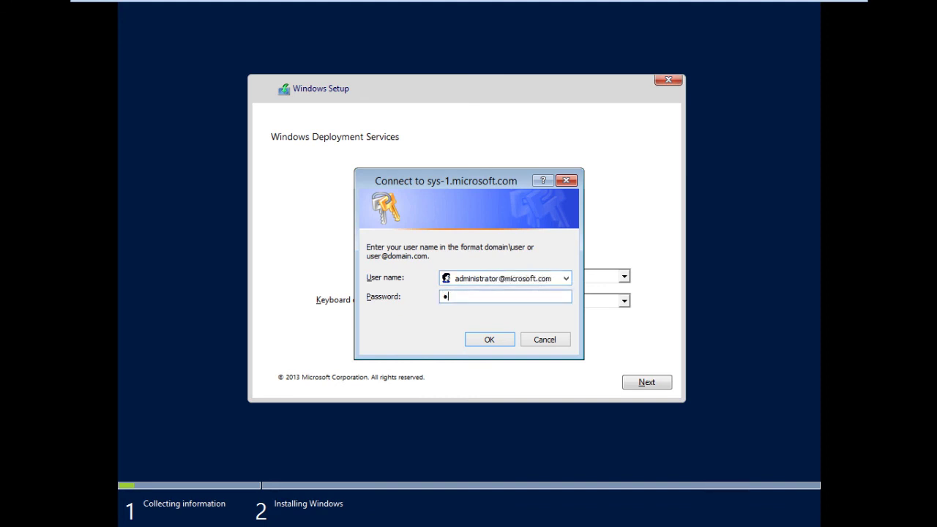
key("Return")
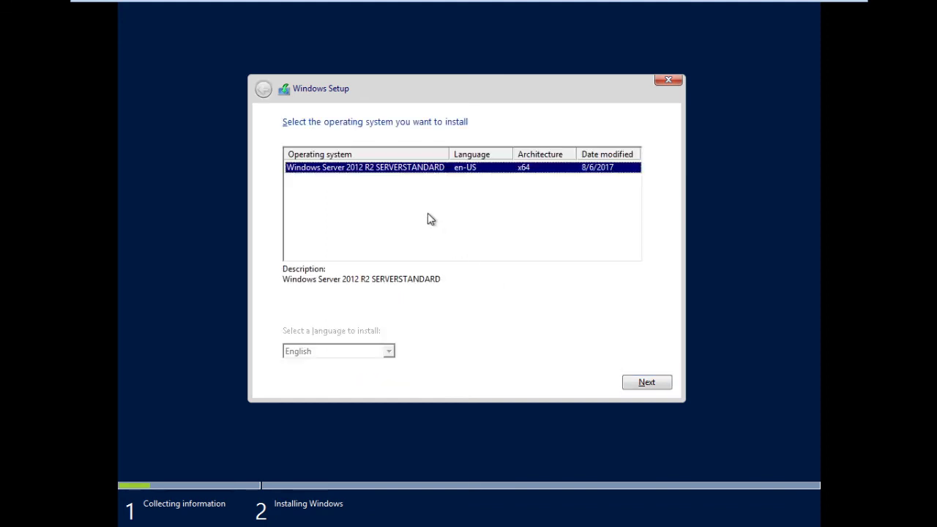
Continue with SERVERSTANDARD to the install-location page, then cancel Windows Setup and confirm.
left_click(647, 386)
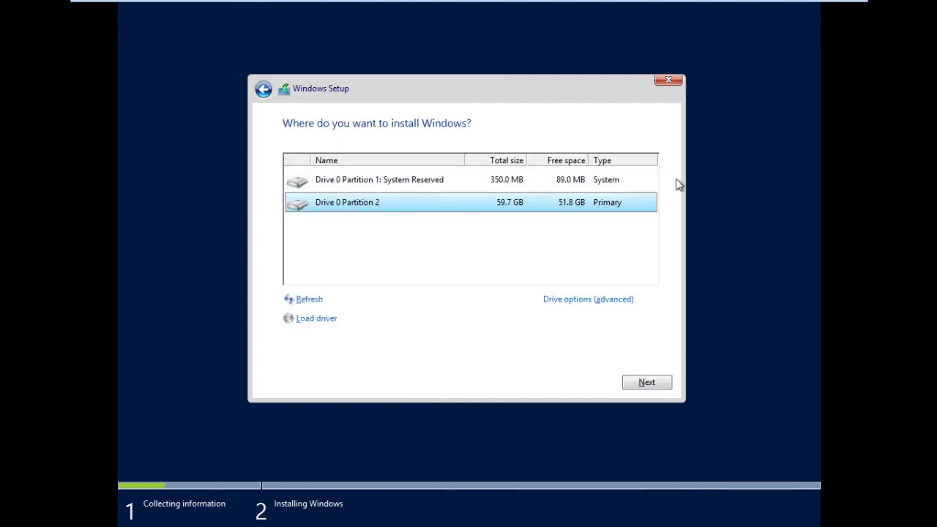
left_click(666, 81)
left_click(551, 321)
Switch from VMware Workstation to the PowerPoint 'Thanks for viewing' slide.
mouse_move(652, 1)
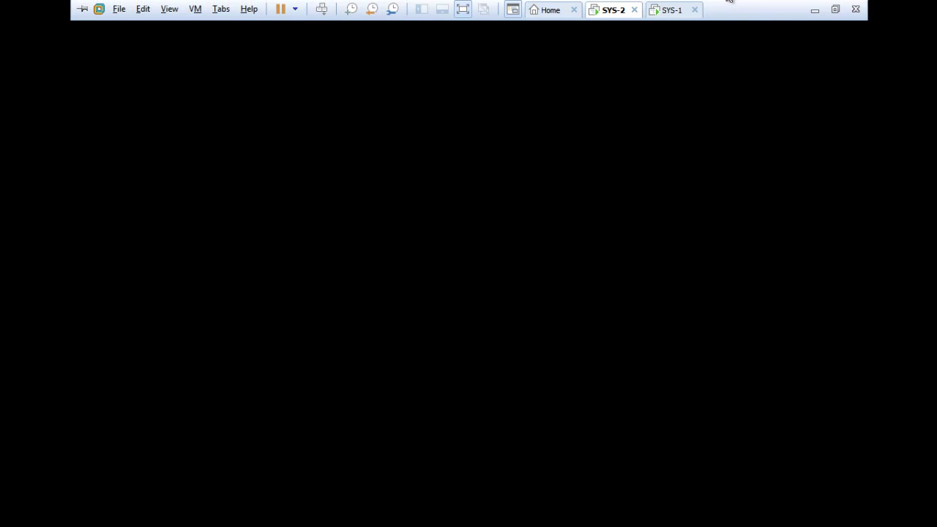
key("alt+Tab")
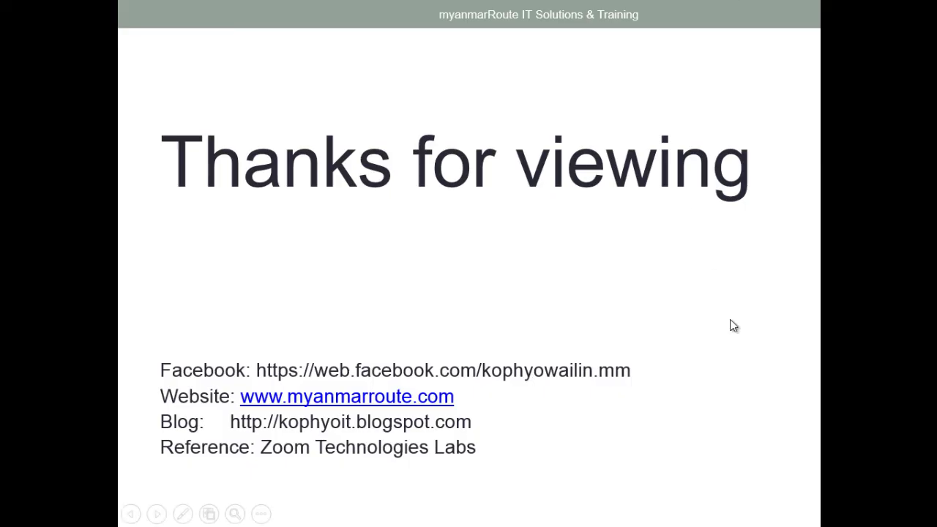
key("alt+Tab")
key("alt+Tab")
key("alt+Tab")
key("alt+Tab")
key("alt+Tab")
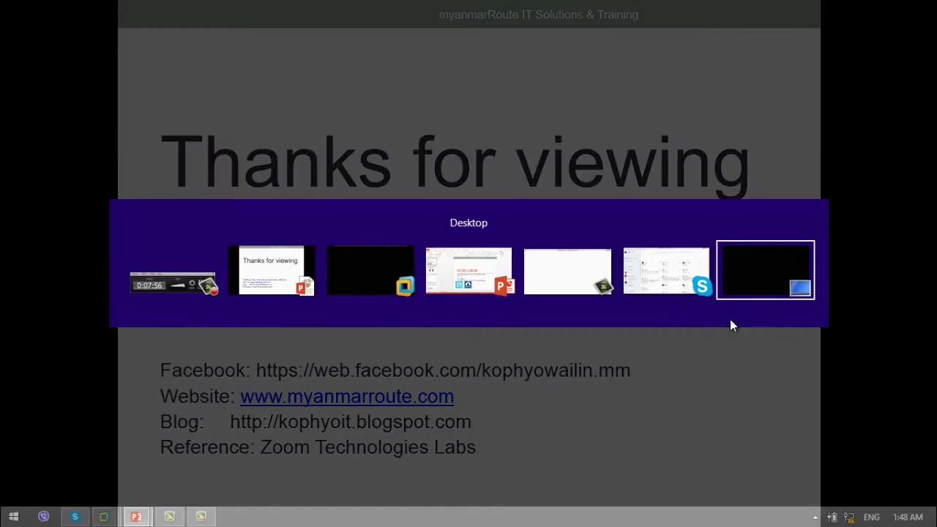
key("alt+Tab")
key("alt+Tab")
key("alt+Tab")
key("alt+Tab")
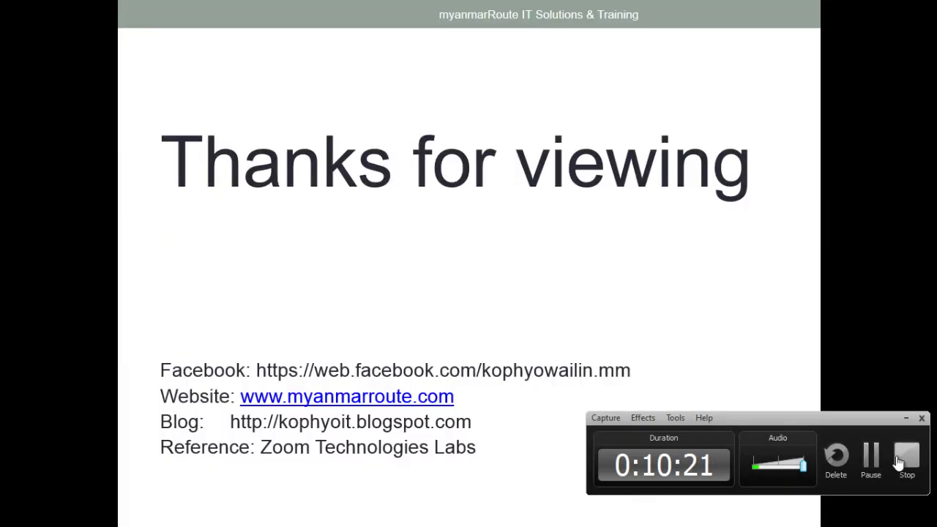